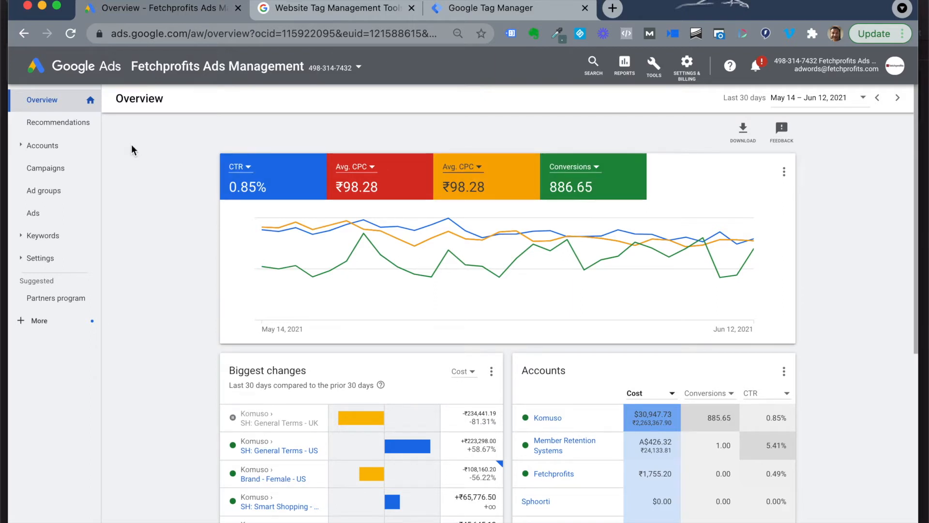
Step: Open the Fetchprofits account and bring up its list of conversion actions
{"action": "left_click", "coordinate": [50, 151]}
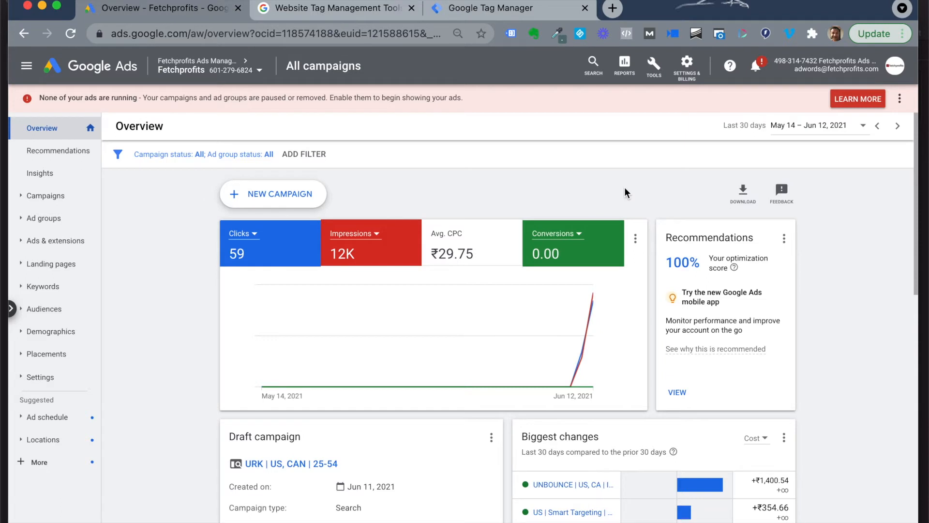
{"action": "left_click", "coordinate": [658, 66]}
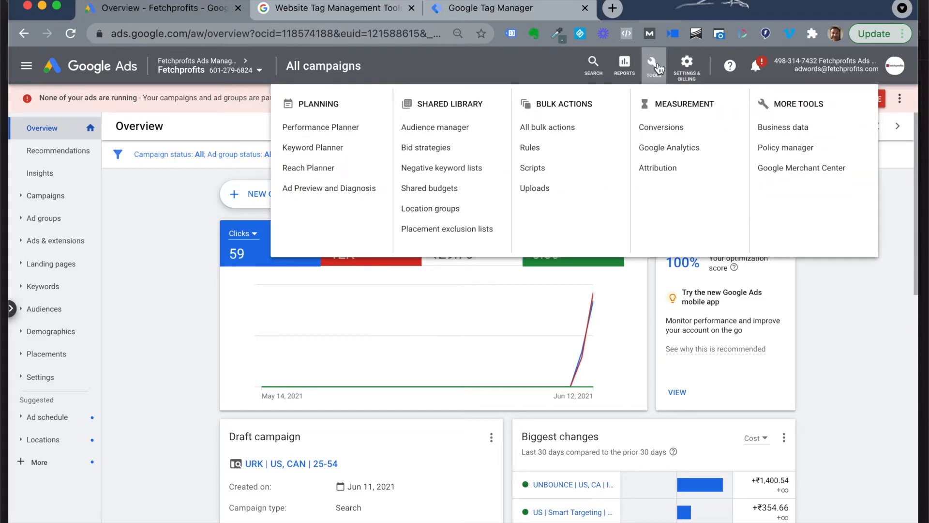
{"action": "left_click", "coordinate": [671, 129]}
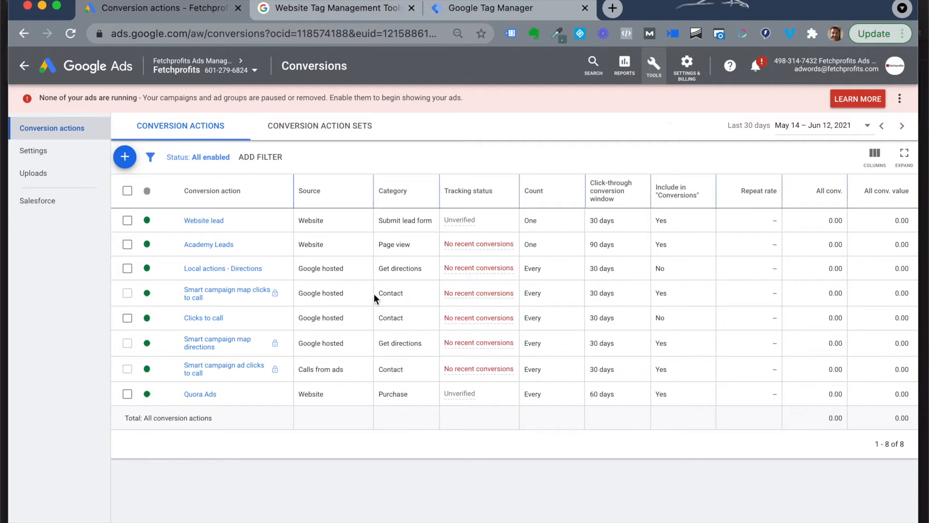
{"action": "left_click", "coordinate": [661, 62]}
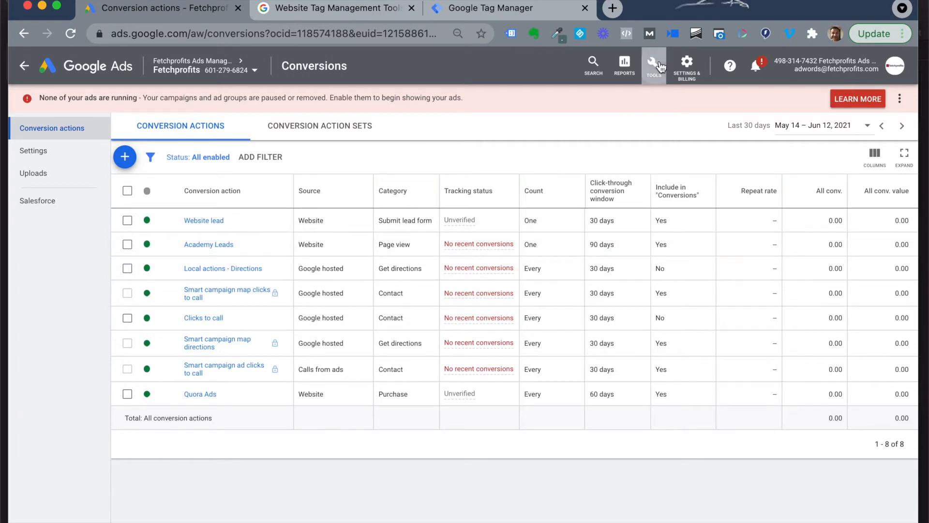
{"action": "left_click", "coordinate": [655, 131]}
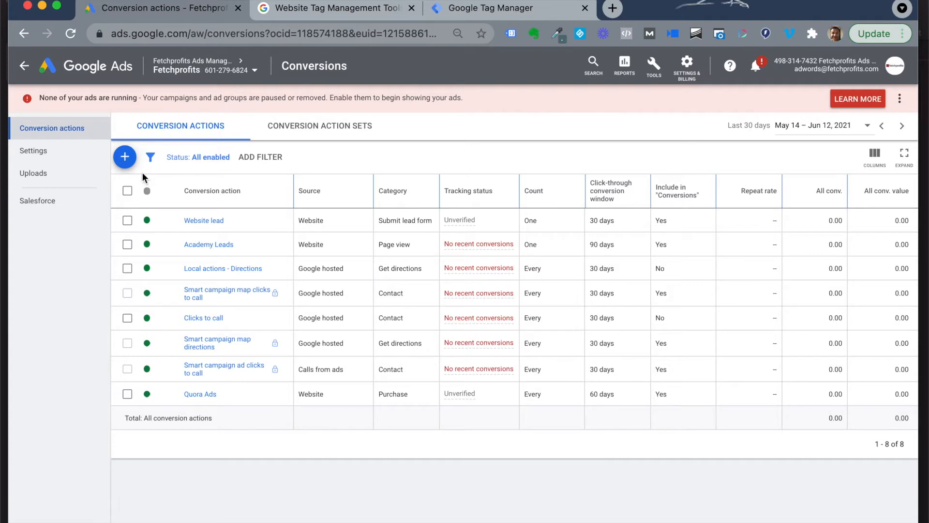
Step: Start a new website conversion action and set its category to Purchase
{"action": "left_click", "coordinate": [127, 160]}
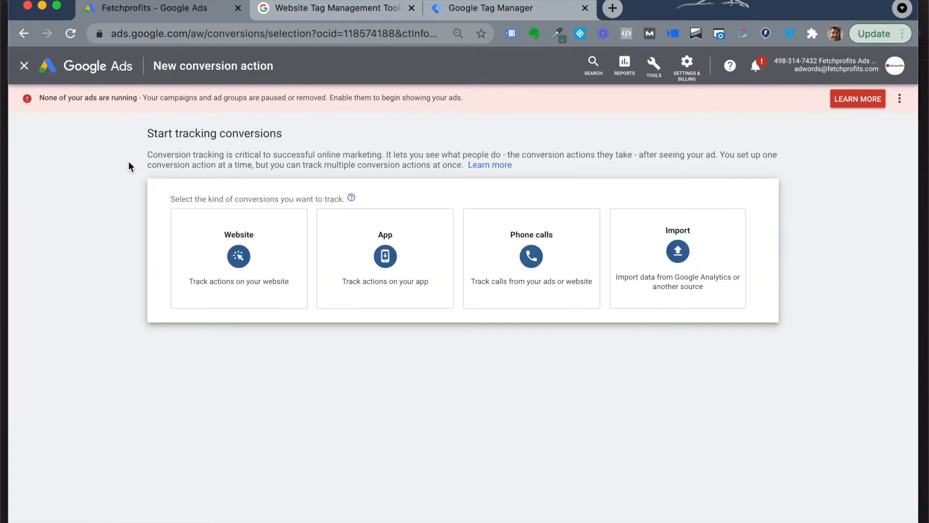
{"action": "left_click", "coordinate": [236, 262]}
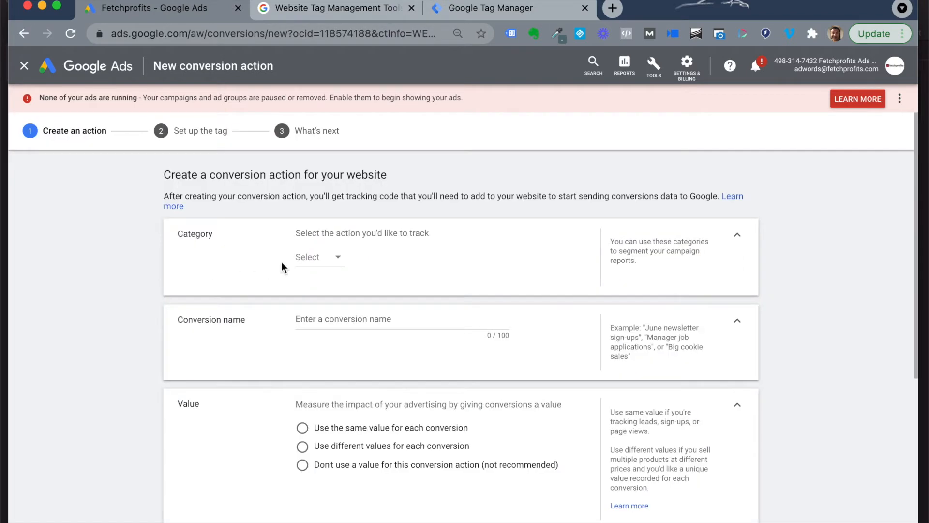
{"action": "left_click", "coordinate": [323, 261]}
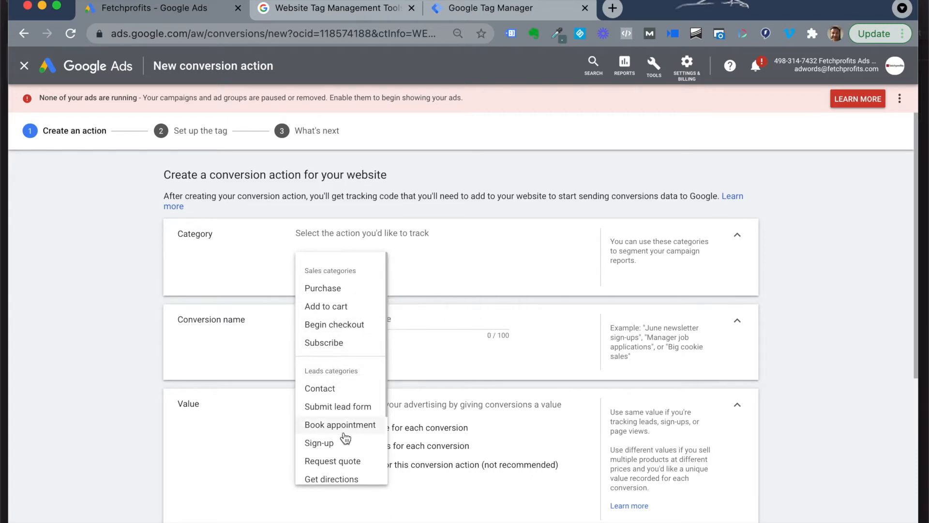
{"action": "scroll", "coordinate": [334, 431], "scroll_direction": "down", "scroll_amount": 3}
{"action": "scroll", "coordinate": [345, 438], "scroll_direction": "up", "scroll_amount": 3}
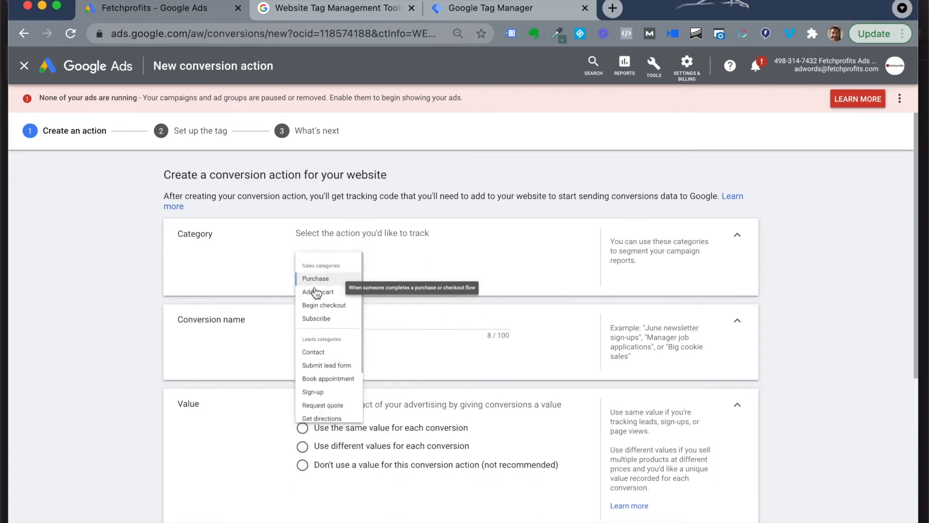
{"action": "left_click", "coordinate": [312, 294]}
Step: Name the conversion action "Academy Courses Purchase"
{"action": "left_click", "coordinate": [341, 319]}
{"action": "left_click_drag", "start_coordinate": [341, 319], "coordinate": [282, 315]}
{"action": "type", "text": "Academy Courses Purchase"}
Step: Try a conversion value of 15 US Dollars, as the same value for each conversion and as the default for different values
{"action": "scroll", "coordinate": [394, 348], "scroll_direction": "down", "scroll_amount": 3}
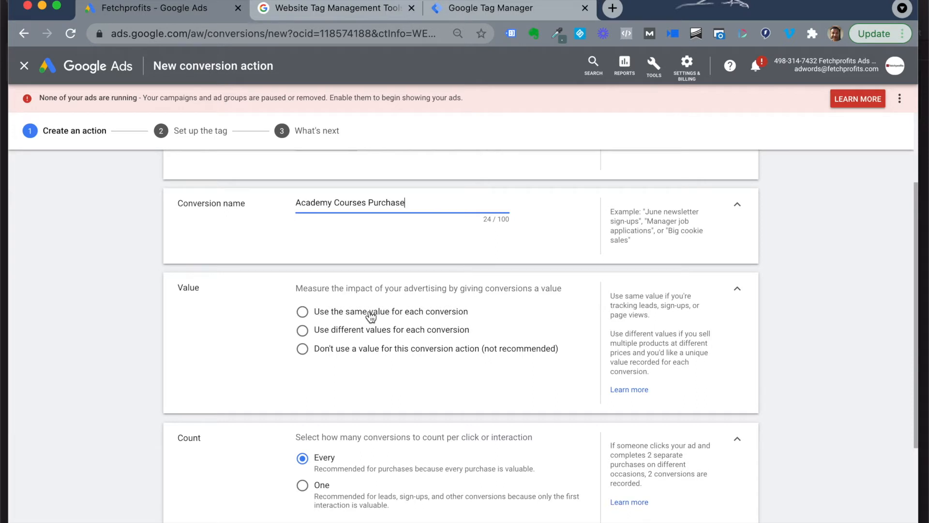
{"action": "left_click", "coordinate": [371, 316]}
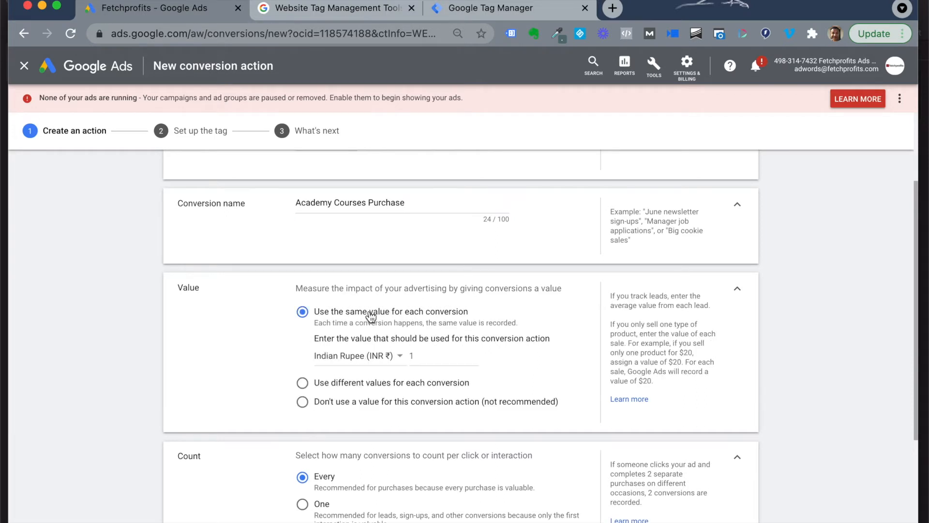
{"action": "left_click", "coordinate": [381, 358]}
{"action": "scroll", "coordinate": [382, 358], "scroll_direction": "down", "scroll_amount": 5}
{"action": "left_click", "coordinate": [381, 357]}
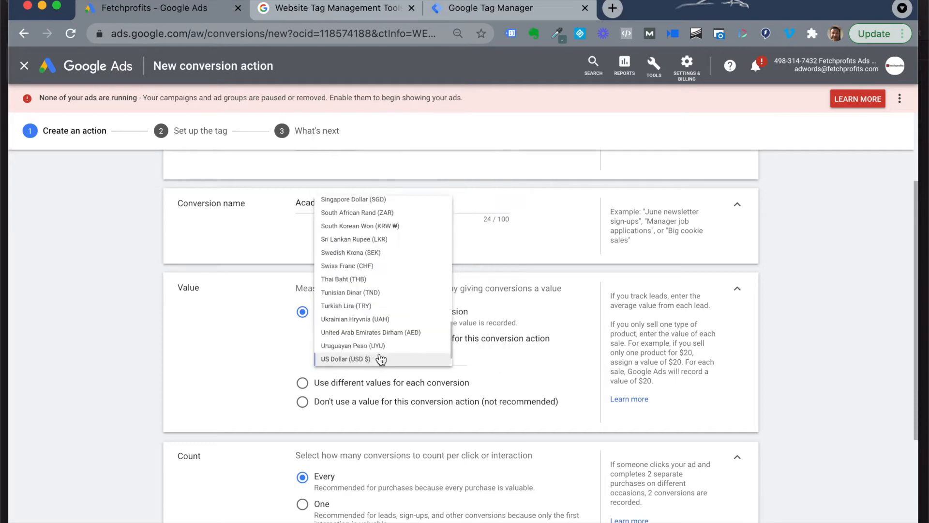
{"action": "left_click", "coordinate": [413, 355]}
{"action": "key", "text": "BackSpace"}
{"action": "type", "text": "5"}
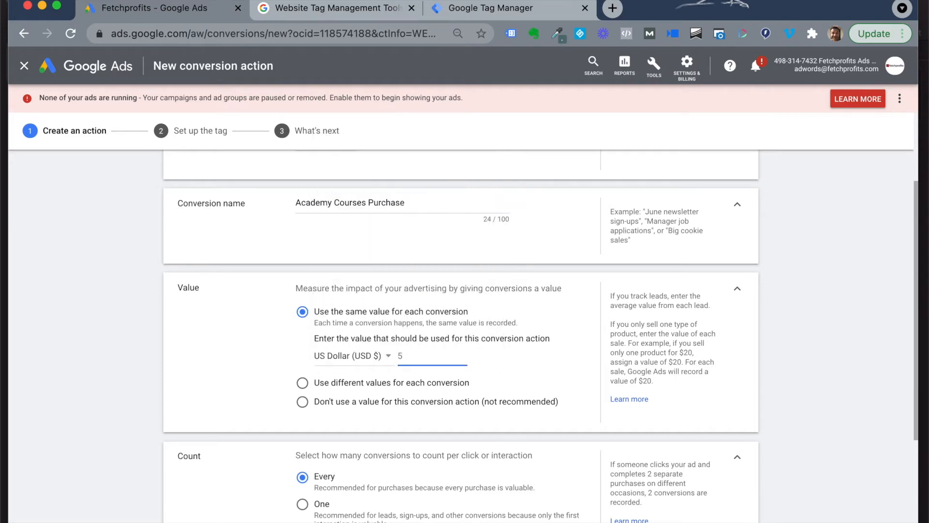
{"action": "type", "text": "1"}
{"action": "left_click", "coordinate": [303, 382]}
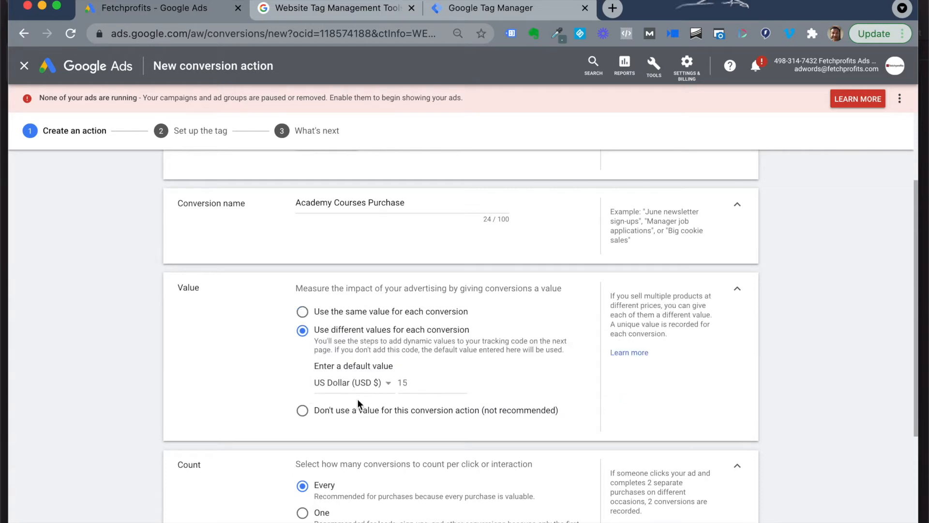
Step: Choose not to use a value for this conversion action and set the count to One
{"action": "left_click", "coordinate": [357, 413]}
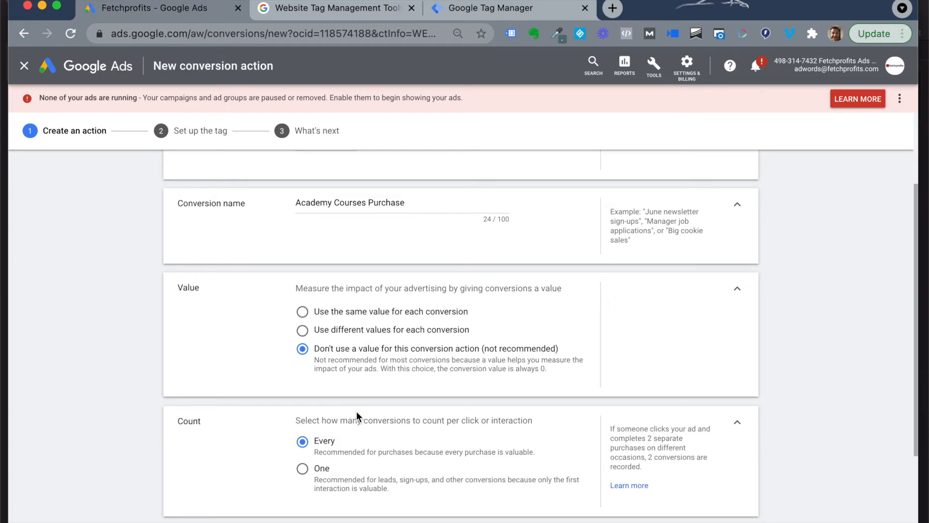
{"action": "scroll", "coordinate": [357, 411], "scroll_direction": "down", "scroll_amount": 2}
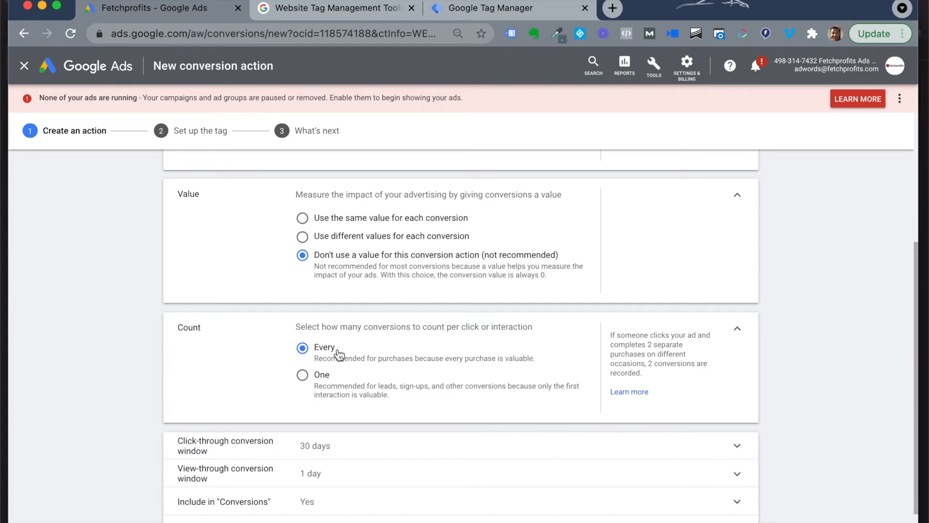
{"action": "left_click", "coordinate": [337, 384]}
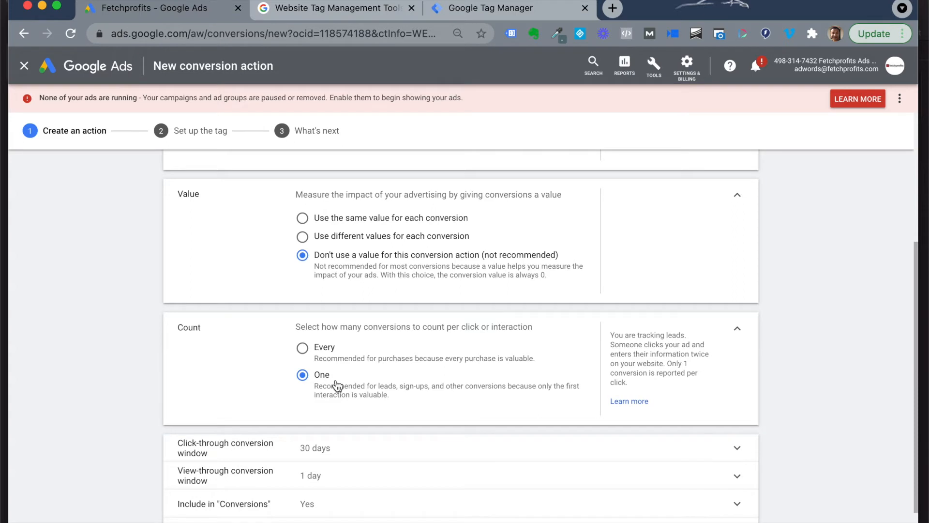
Step: Set the click-through conversion window to 60 days
{"action": "scroll", "coordinate": [402, 383], "scroll_direction": "down", "scroll_amount": 2}
{"action": "left_click", "coordinate": [465, 382]}
{"action": "scroll", "coordinate": [426, 450], "scroll_direction": "down", "scroll_amount": 2}
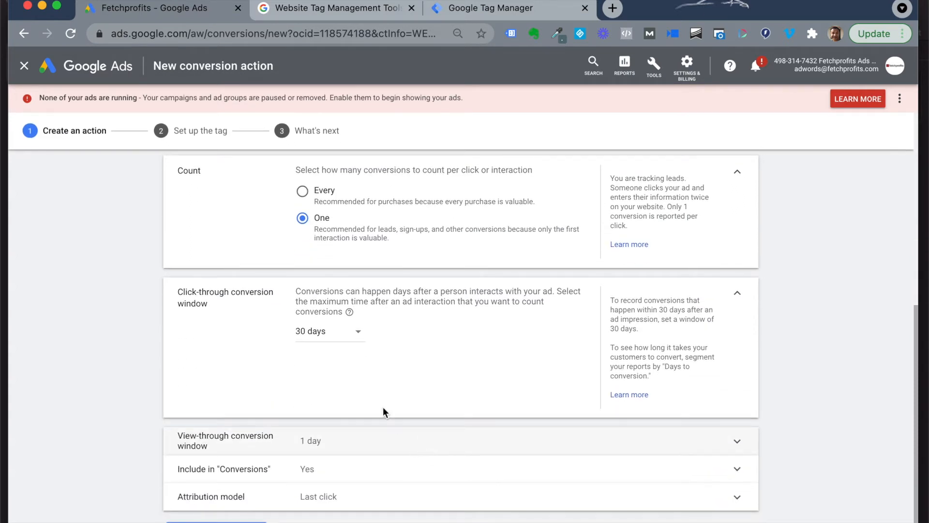
{"action": "left_click", "coordinate": [336, 337]}
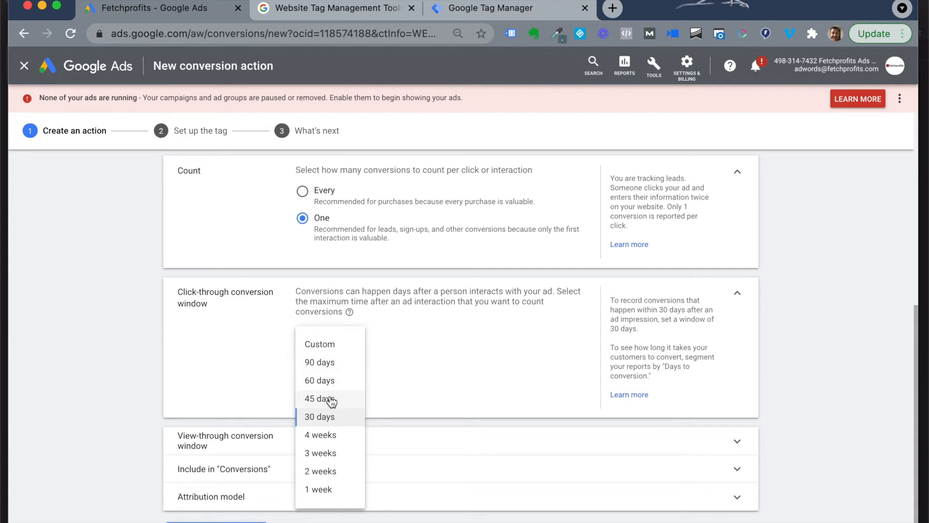
{"action": "left_click", "coordinate": [324, 380]}
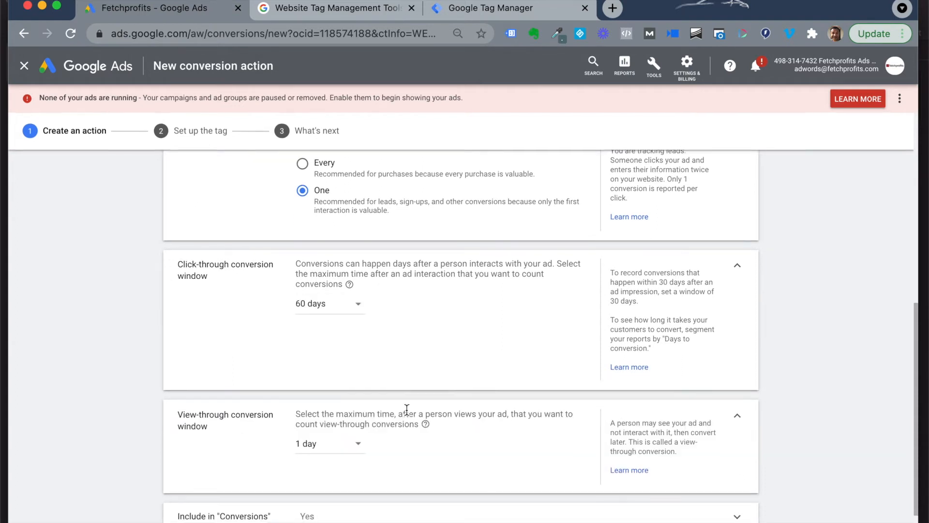
Step: Set the view-through conversion window to 2 weeks
{"action": "scroll", "coordinate": [406, 410], "scroll_direction": "down", "scroll_amount": 2}
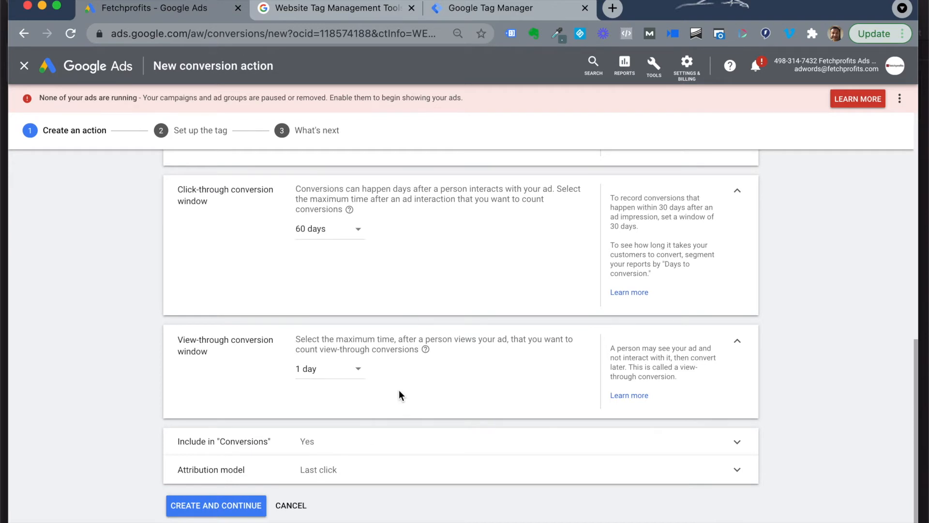
{"action": "left_click", "coordinate": [358, 374]}
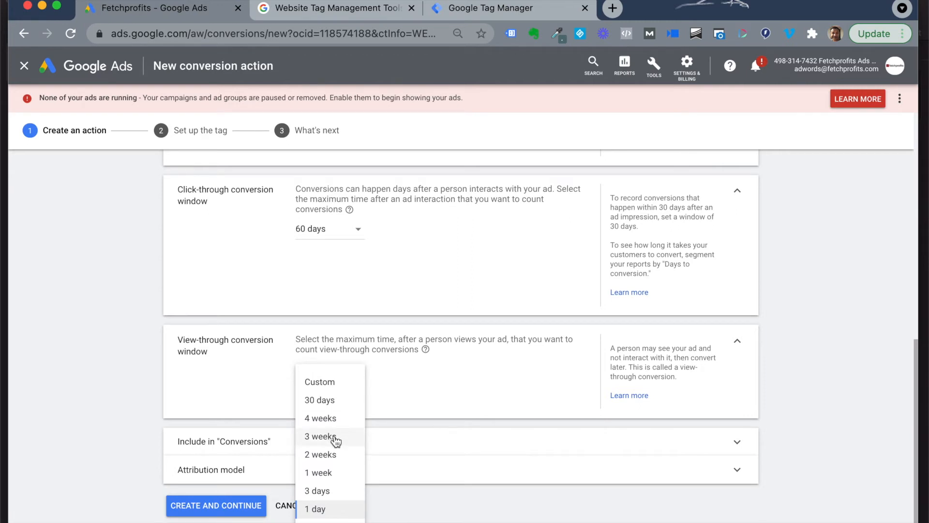
{"action": "left_click", "coordinate": [320, 454]}
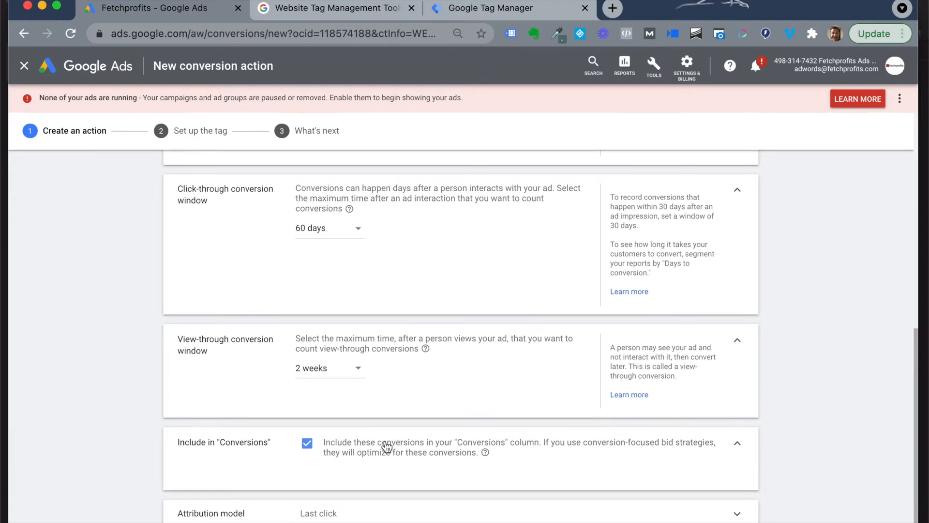
Step: Expand the attribution model settings, keep Last click, and create the conversion action
{"action": "scroll", "coordinate": [386, 443], "scroll_direction": "down", "scroll_amount": 1}
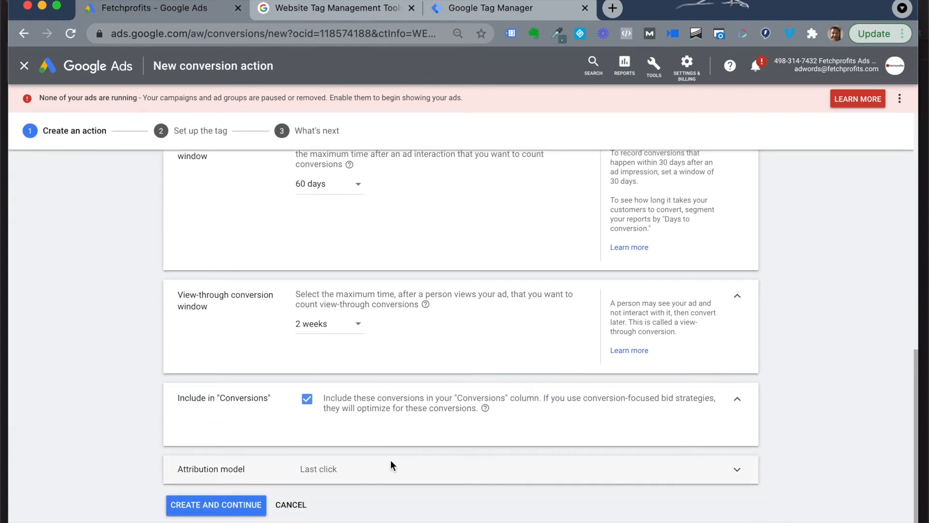
{"action": "left_click", "coordinate": [391, 462]}
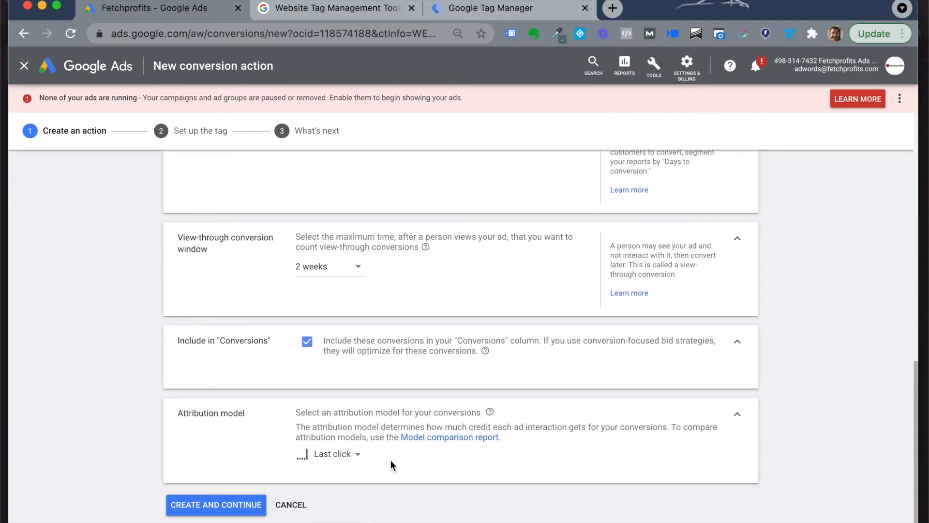
{"action": "left_click", "coordinate": [240, 507]}
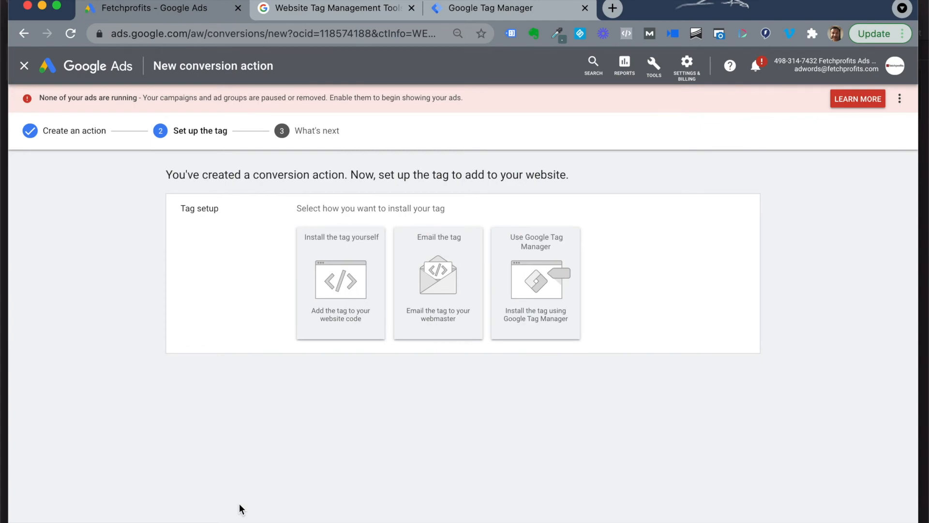
Step: Choose to install the tag yourself and select the whole global site tag code
{"action": "left_click", "coordinate": [325, 274]}
{"action": "scroll", "coordinate": [409, 395], "scroll_direction": "down", "scroll_amount": 3}
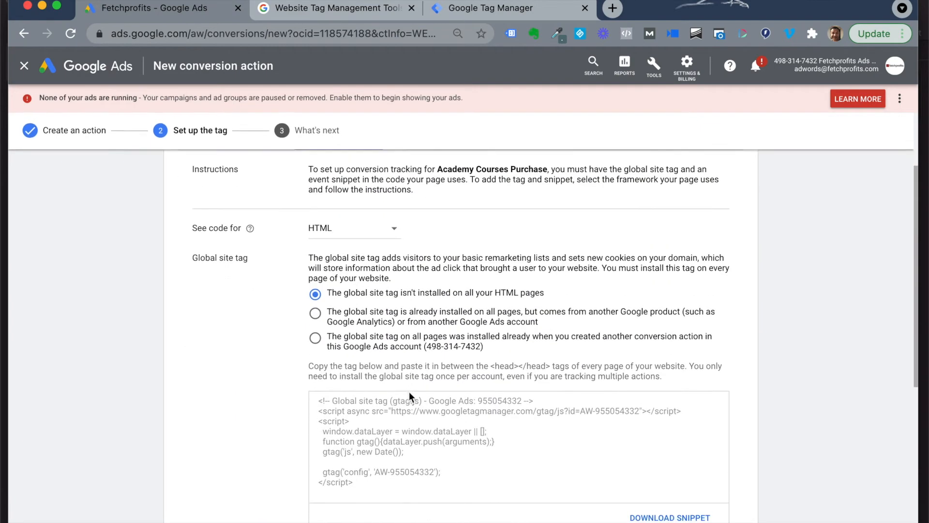
{"action": "scroll", "coordinate": [434, 419], "scroll_direction": "down", "scroll_amount": 4}
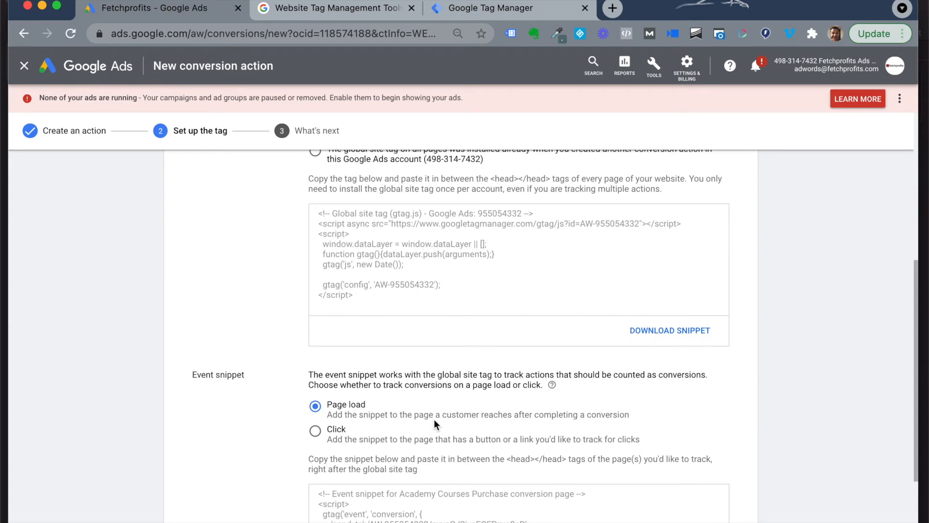
{"action": "left_click_drag", "start_coordinate": [425, 303], "coordinate": [323, 211]}
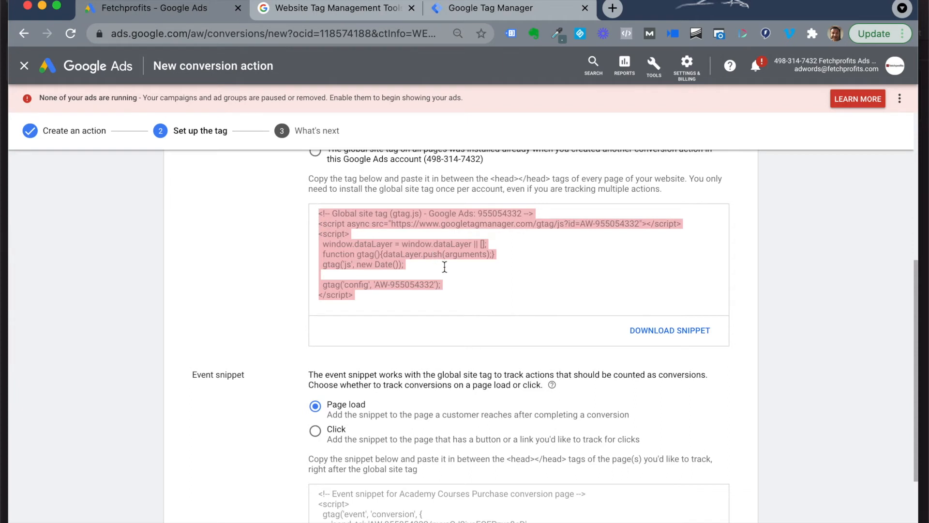
Step: Examine the event snippet code, its page load and click options, and the global site tag instructions
{"action": "scroll", "coordinate": [444, 266], "scroll_direction": "down", "scroll_amount": 3}
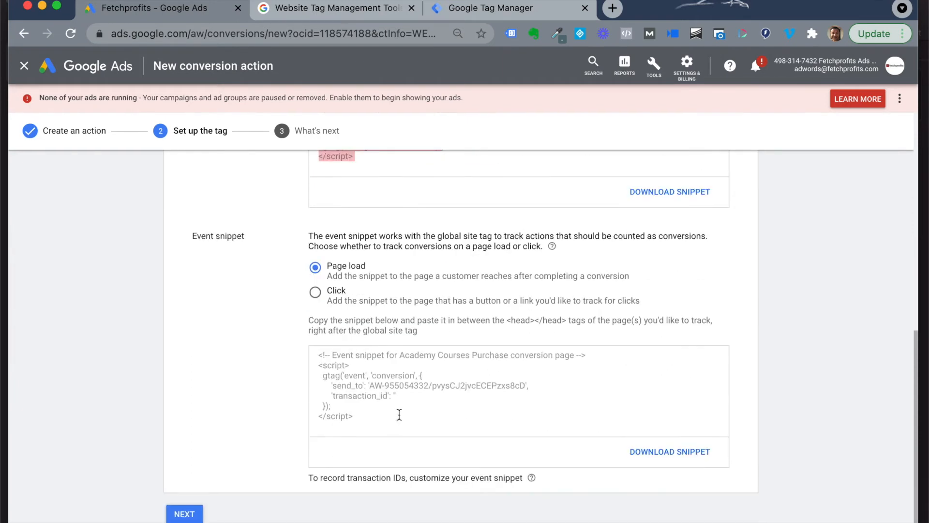
{"action": "left_click", "coordinate": [398, 413]}
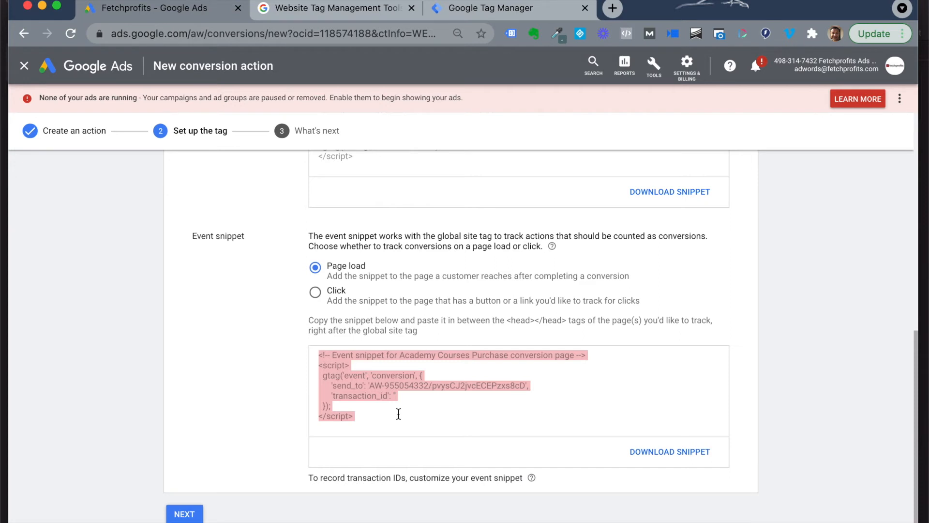
{"action": "scroll", "coordinate": [398, 413], "scroll_direction": "up", "scroll_amount": 2}
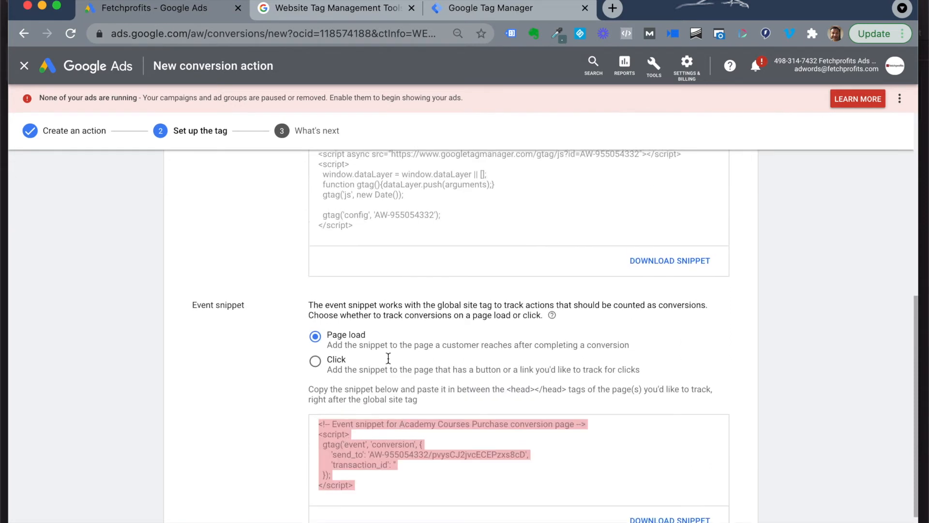
{"action": "left_click", "coordinate": [355, 223]}
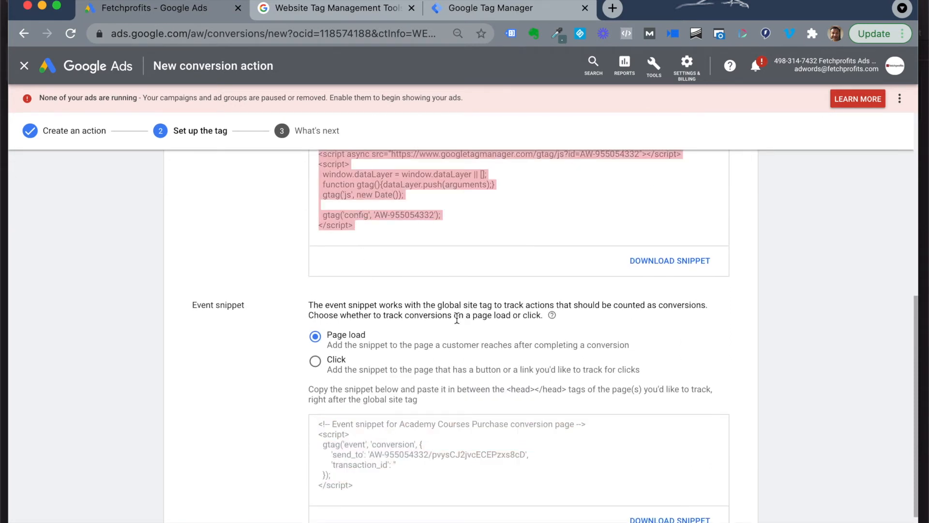
{"action": "scroll", "coordinate": [457, 318], "scroll_direction": "up", "scroll_amount": 2}
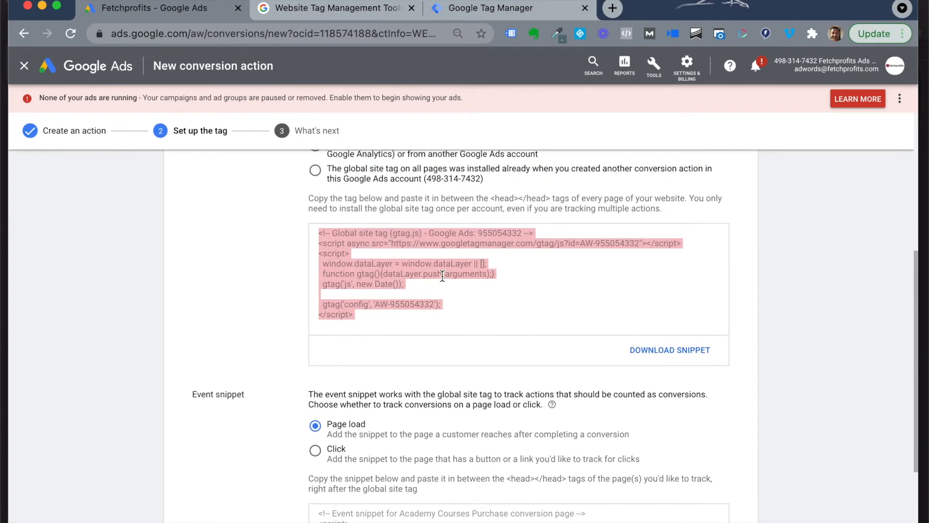
{"action": "scroll", "coordinate": [452, 312], "scroll_direction": "up", "scroll_amount": 6}
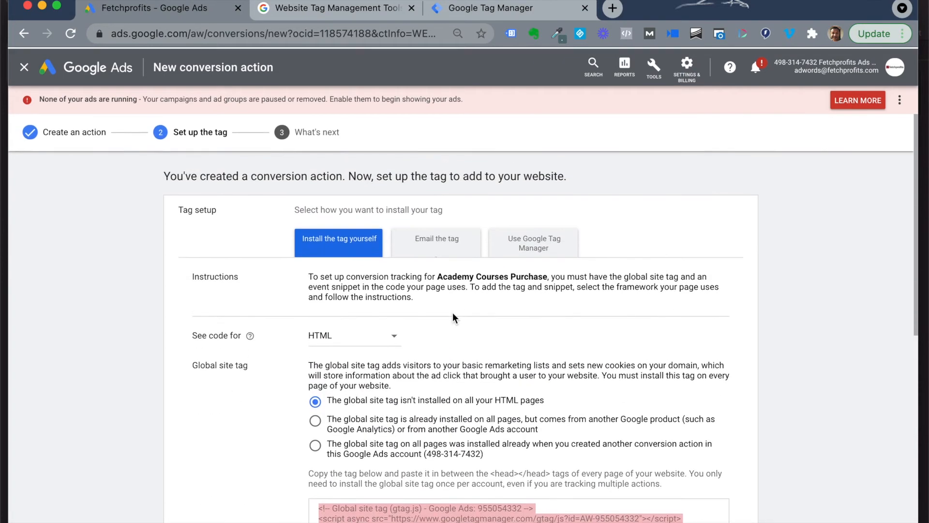
Step: Review the option for emailing the tag and select Google Tag Manager as the installation method
{"action": "left_click", "coordinate": [422, 244]}
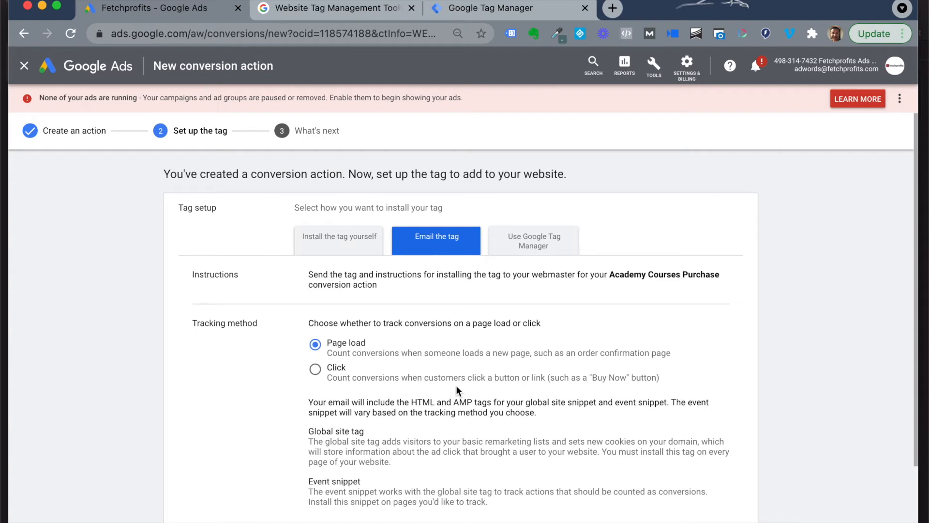
{"action": "scroll", "coordinate": [484, 290], "scroll_direction": "down", "scroll_amount": 2}
{"action": "left_click", "coordinate": [522, 193]}
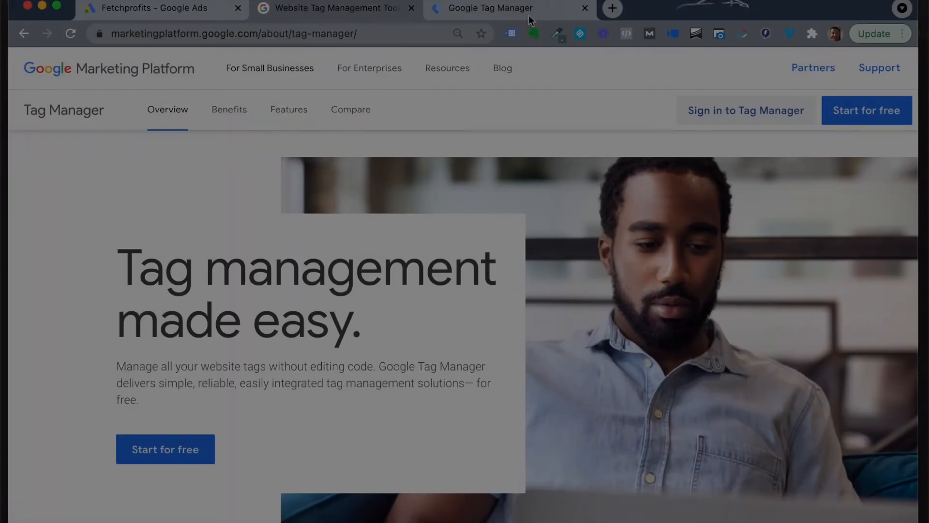
Step: Switch to Google Tag Manager, open the Fetchprofits web container, and check the required conversion details in Google Ads
{"action": "left_click", "coordinate": [529, 15]}
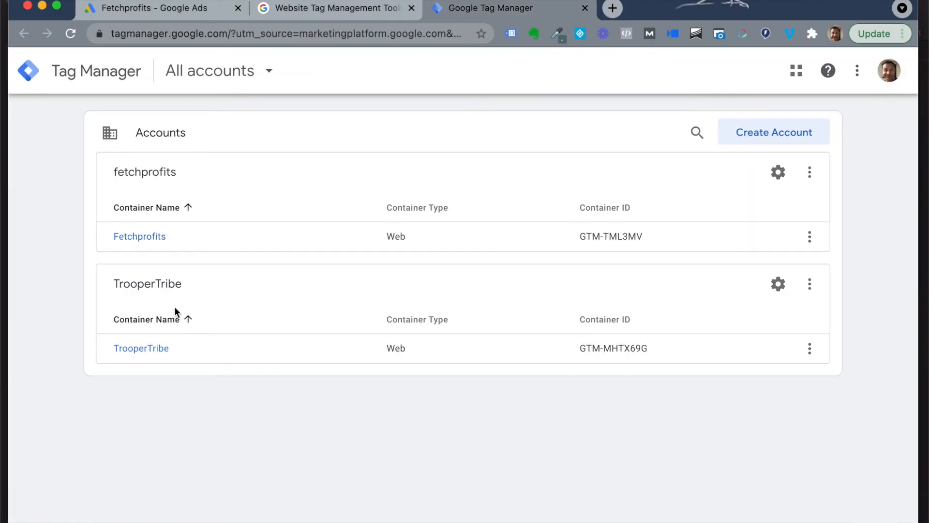
{"action": "left_click", "coordinate": [130, 237]}
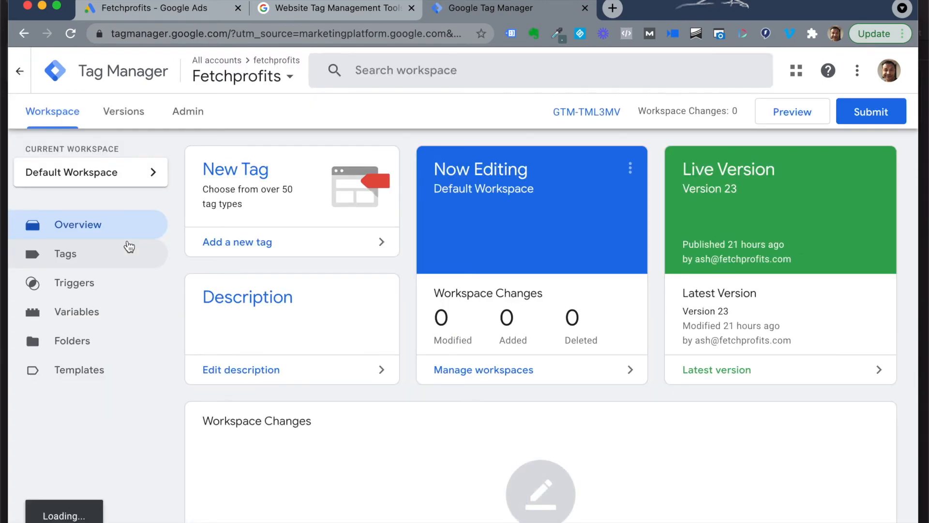
{"action": "left_click", "coordinate": [204, 10]}
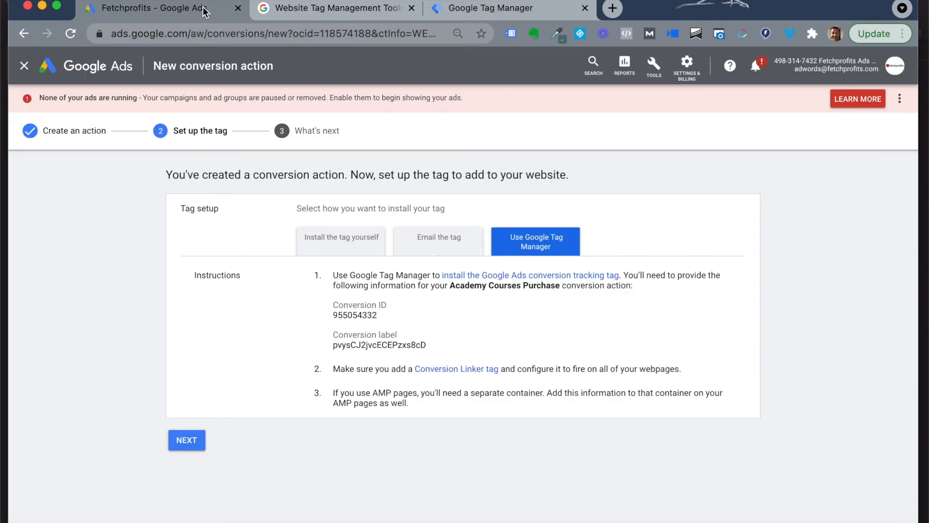
{"action": "left_click", "coordinate": [468, 7]}
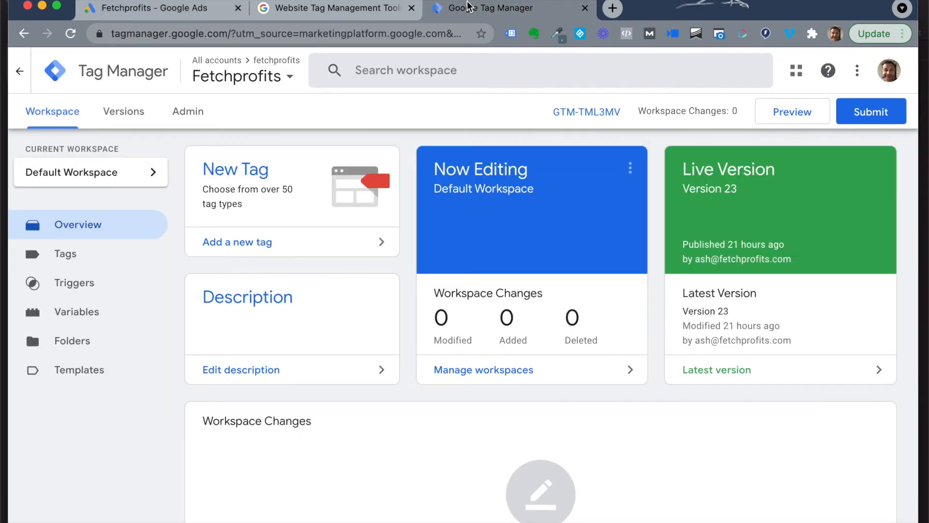
Step: Add a new tag named "Test Conversions" with the Google Ads Conversion Tracking tag type
{"action": "left_click", "coordinate": [279, 245]}
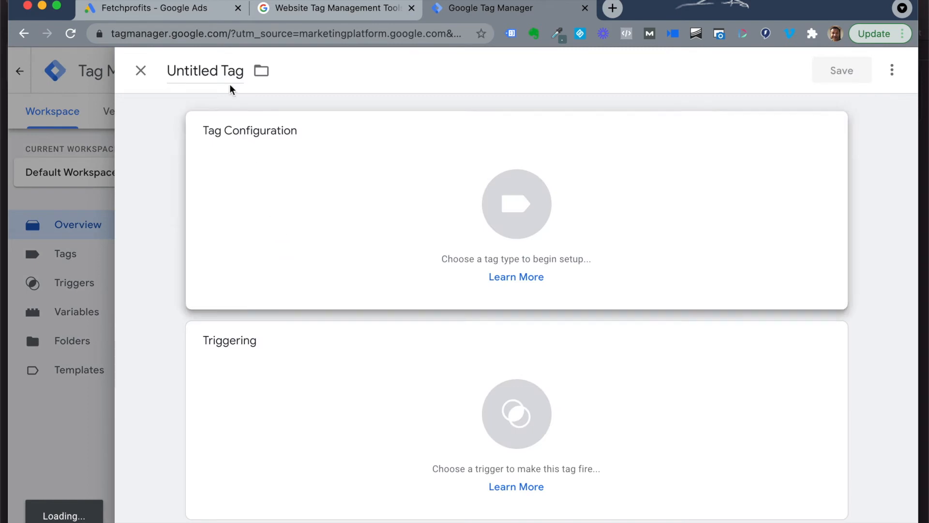
{"action": "left_click", "coordinate": [226, 71]}
{"action": "type", "text": "Test Conversions"}
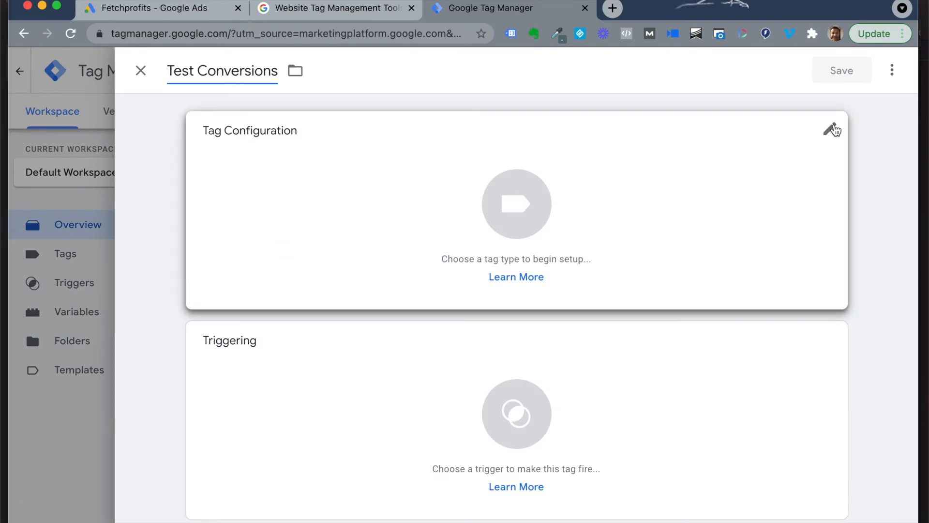
{"action": "left_click", "coordinate": [836, 130]}
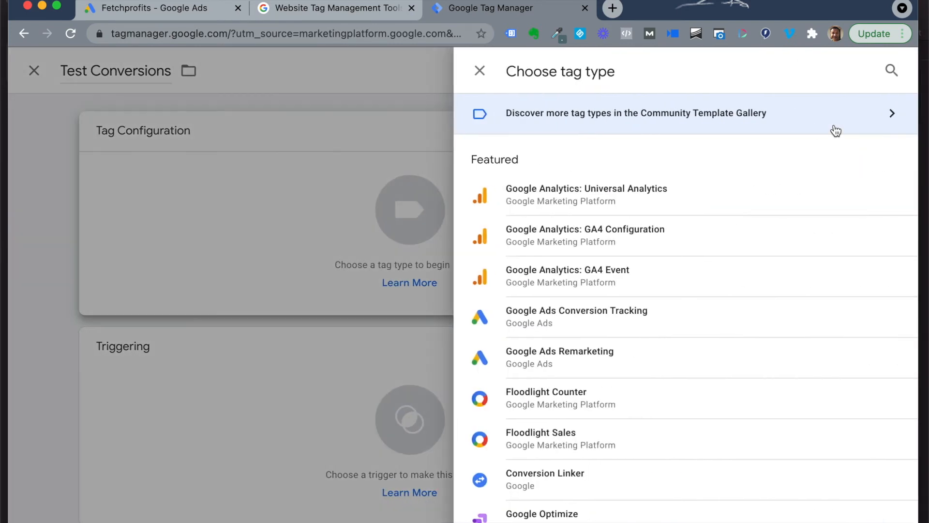
{"action": "left_click", "coordinate": [604, 315]}
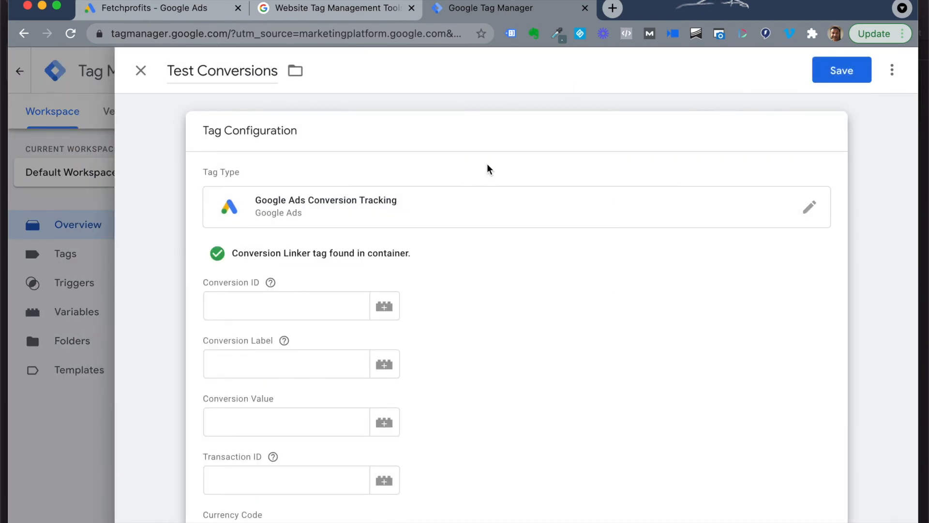
Step: Copy the conversion ID from the Google Ads tag instructions into the Test Conversions tag's Conversion ID field
{"action": "left_click", "coordinate": [219, 17]}
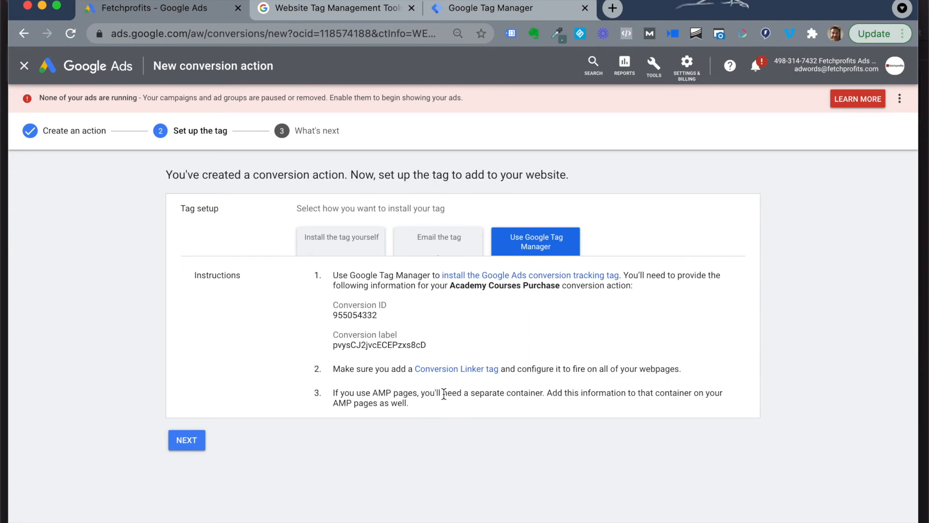
{"action": "left_click", "coordinate": [495, 6]}
{"action": "scroll", "coordinate": [405, 335], "scroll_direction": "down", "scroll_amount": 1}
{"action": "scroll", "coordinate": [406, 335], "scroll_direction": "down", "scroll_amount": 1}
{"action": "scroll", "coordinate": [585, 249], "scroll_direction": "up", "scroll_amount": 2}
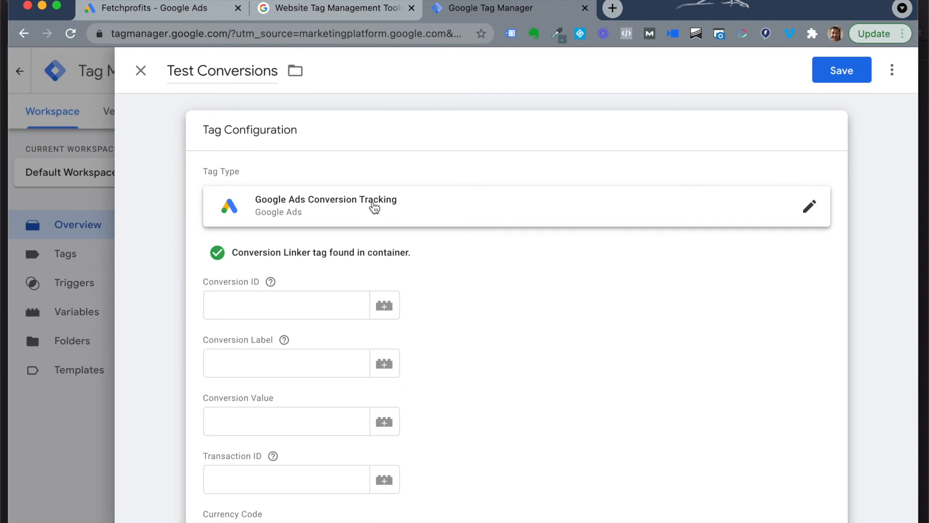
{"action": "scroll", "coordinate": [374, 207], "scroll_direction": "down", "scroll_amount": 2}
{"action": "left_click", "coordinate": [285, 10]}
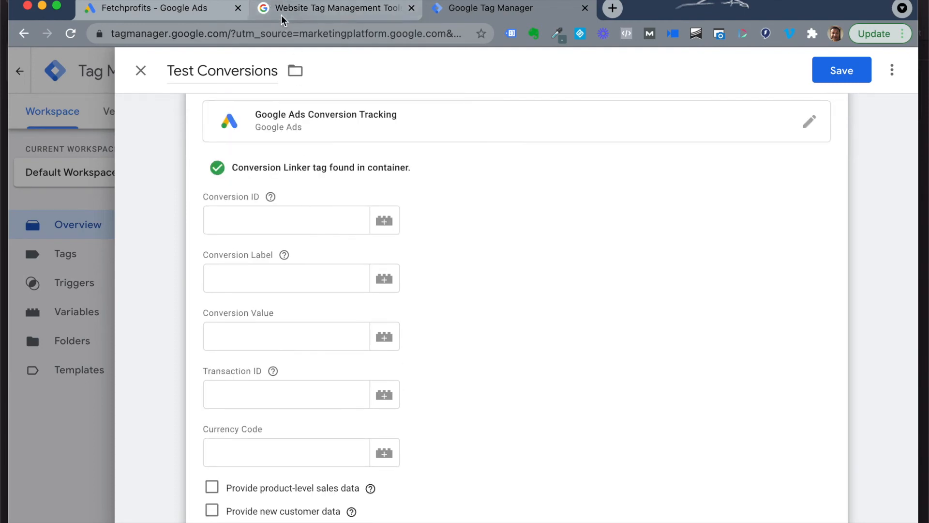
{"action": "left_click", "coordinate": [190, 13]}
{"action": "left_click_drag", "start_coordinate": [376, 317], "coordinate": [312, 312]}
{"action": "key", "text": "super+c"}
{"action": "left_click", "coordinate": [489, 8]}
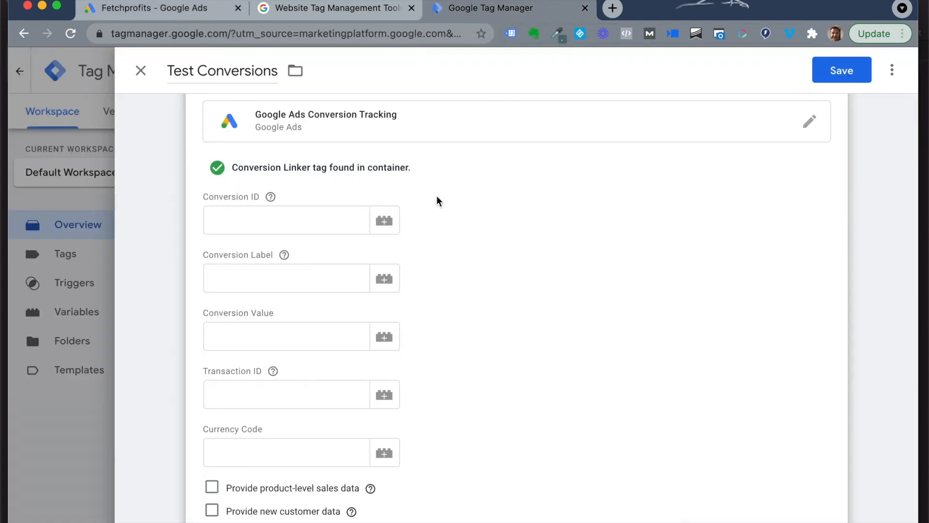
{"action": "left_click", "coordinate": [305, 226]}
{"action": "key", "text": "super+v"}
Step: Copy the conversion label from Google Ads into the tag's Conversion Label field
{"action": "left_click", "coordinate": [165, 9]}
{"action": "left_click_drag", "start_coordinate": [426, 345], "coordinate": [324, 345]}
{"action": "key", "text": "super+c"}
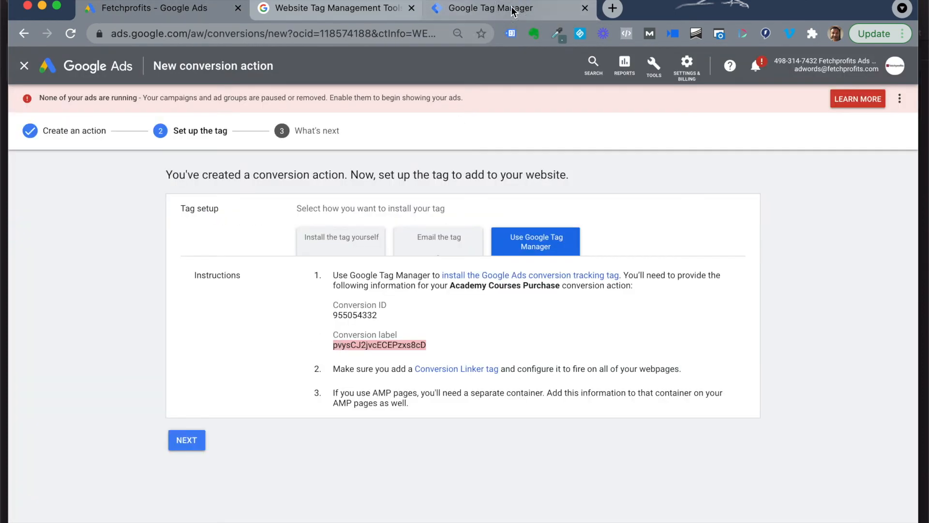
{"action": "left_click", "coordinate": [489, 8]}
{"action": "left_click", "coordinate": [319, 271]}
{"action": "key", "text": "super+v"}
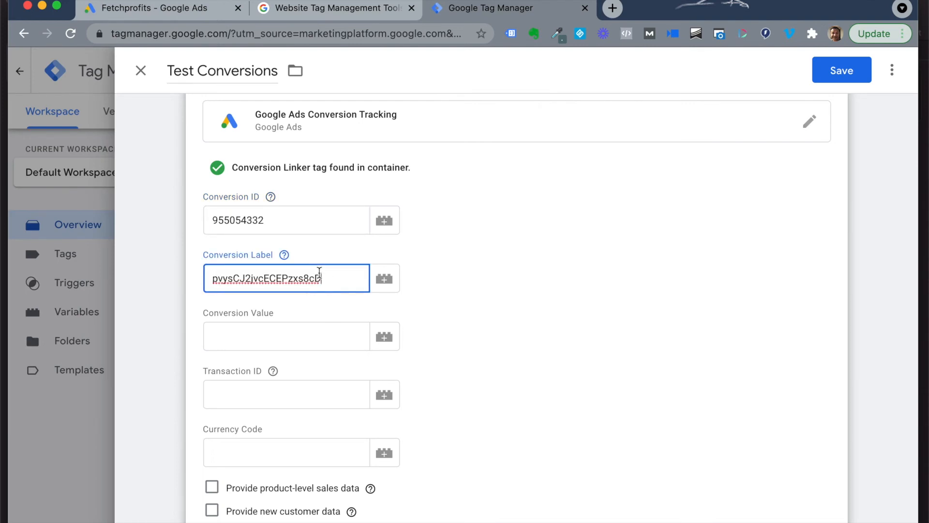
Step: Set the tag's conversion value to 5 and currency code to USD, leaving the transaction ID empty
{"action": "left_click", "coordinate": [313, 340]}
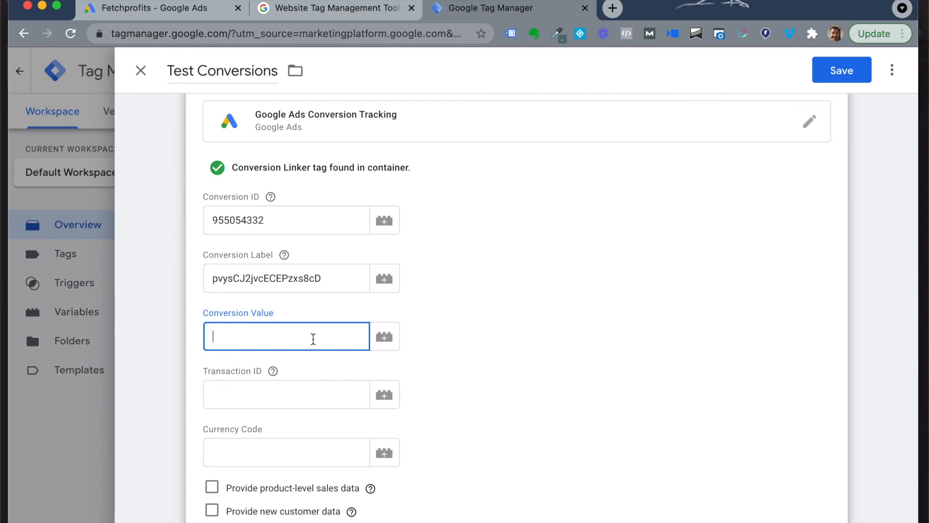
{"action": "type", "text": "5"}
{"action": "left_click", "coordinate": [251, 452]}
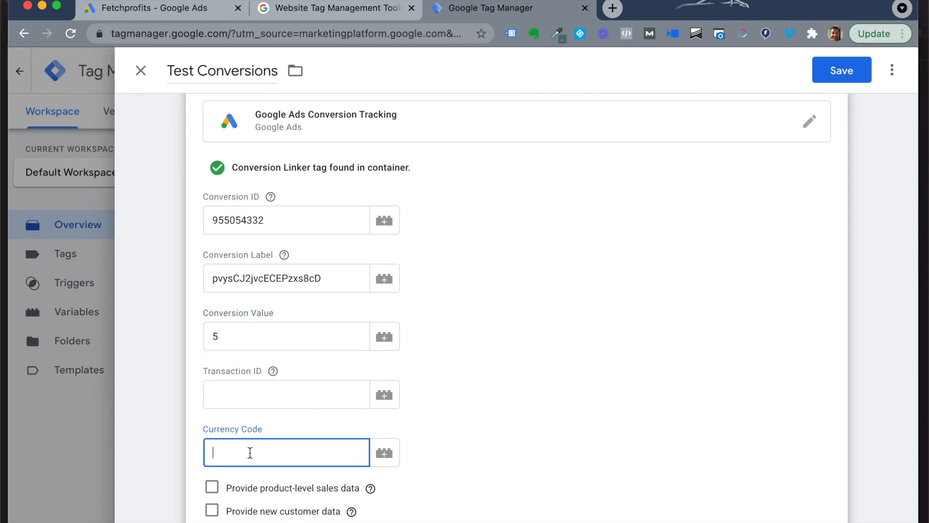
{"action": "type", "text": "USD"}
{"action": "scroll", "coordinate": [271, 339], "scroll_direction": "down", "scroll_amount": 2}
{"action": "left_click", "coordinate": [272, 312]}
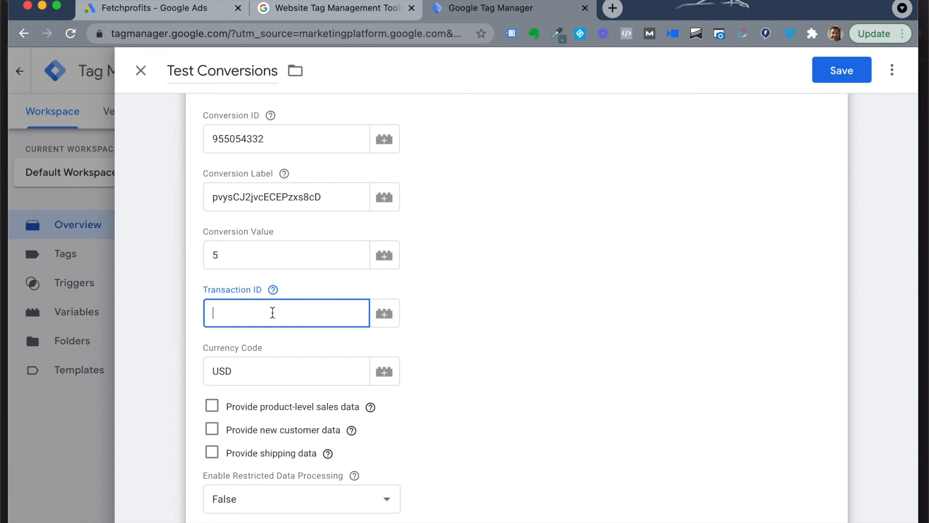
Step: Review the tag's conversion linking and cookie prefix settings, and check the Conversion Linker instruction in Google Ads
{"action": "scroll", "coordinate": [272, 312], "scroll_direction": "down", "scroll_amount": 6}
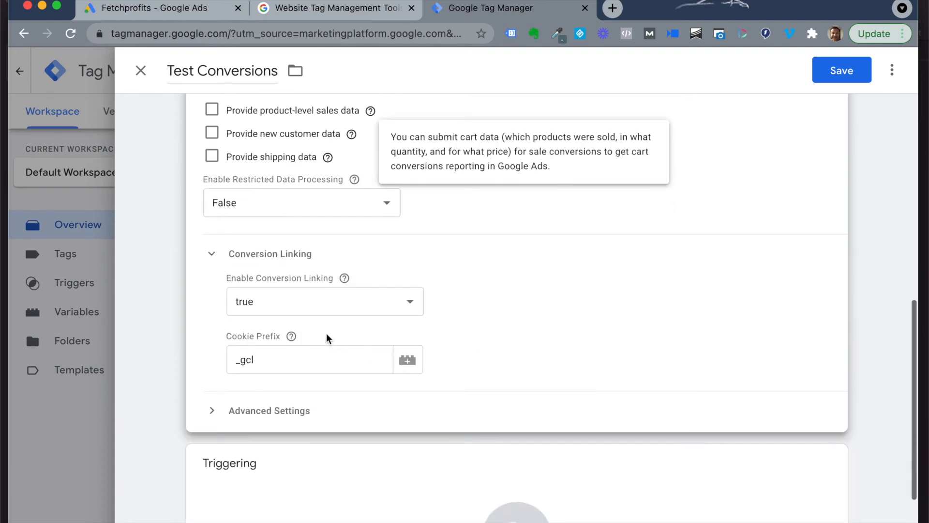
{"action": "left_click", "coordinate": [301, 309]}
{"action": "left_click", "coordinate": [314, 368]}
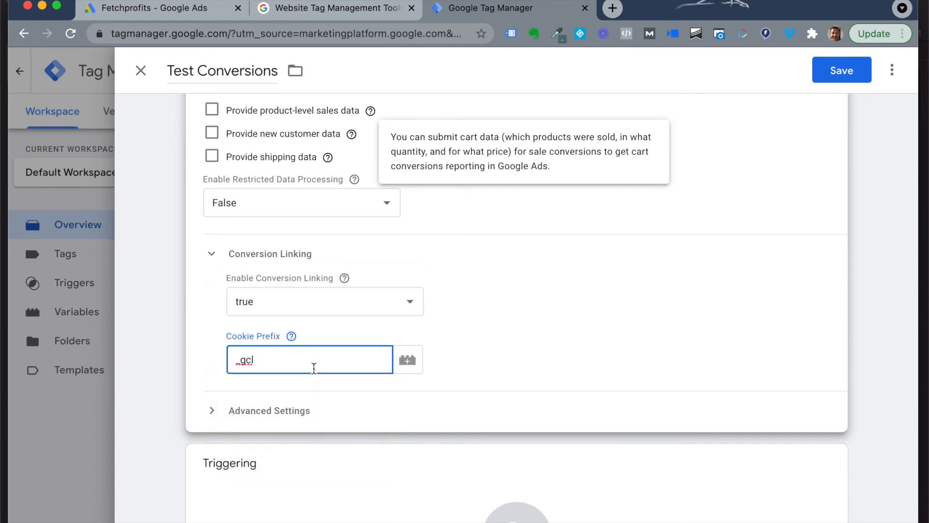
{"action": "type", "text": "_gcl"}
{"action": "scroll", "coordinate": [499, 350], "scroll_direction": "down", "scroll_amount": 2}
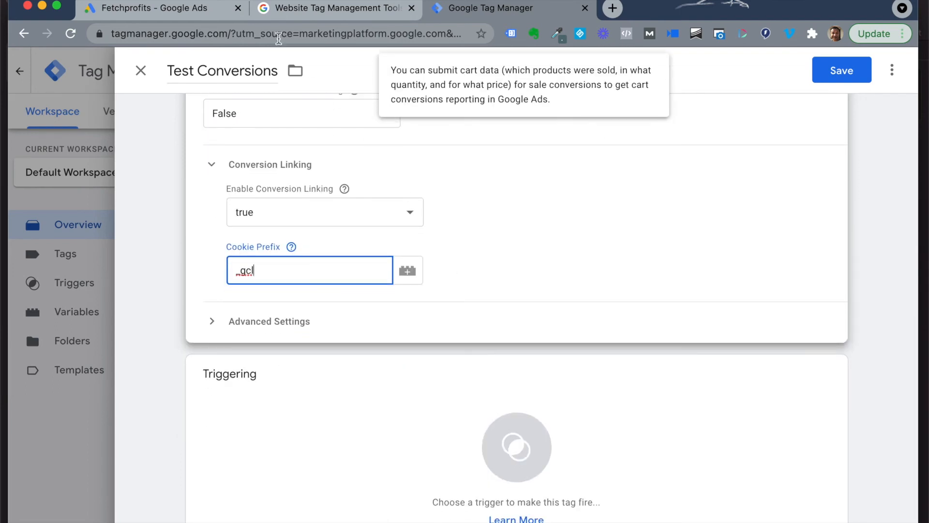
{"action": "left_click", "coordinate": [186, 8]}
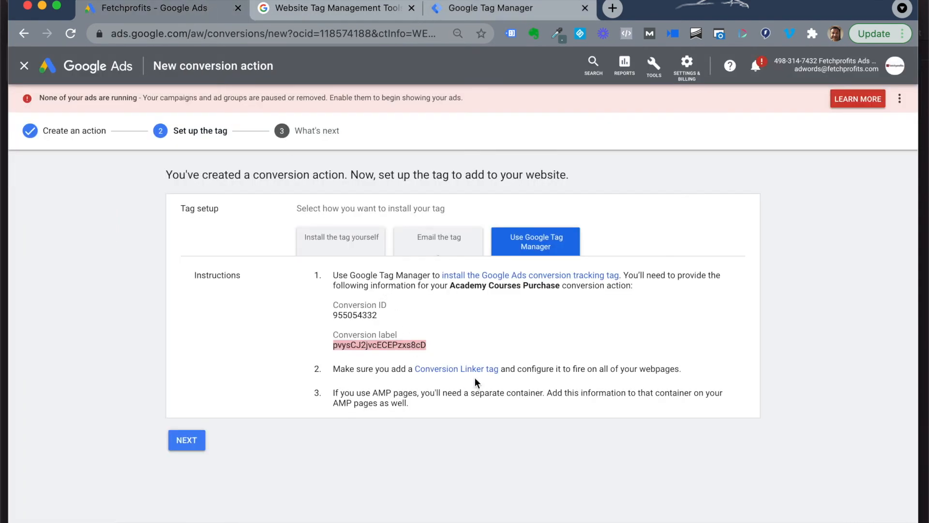
{"action": "left_click", "coordinate": [480, 9]}
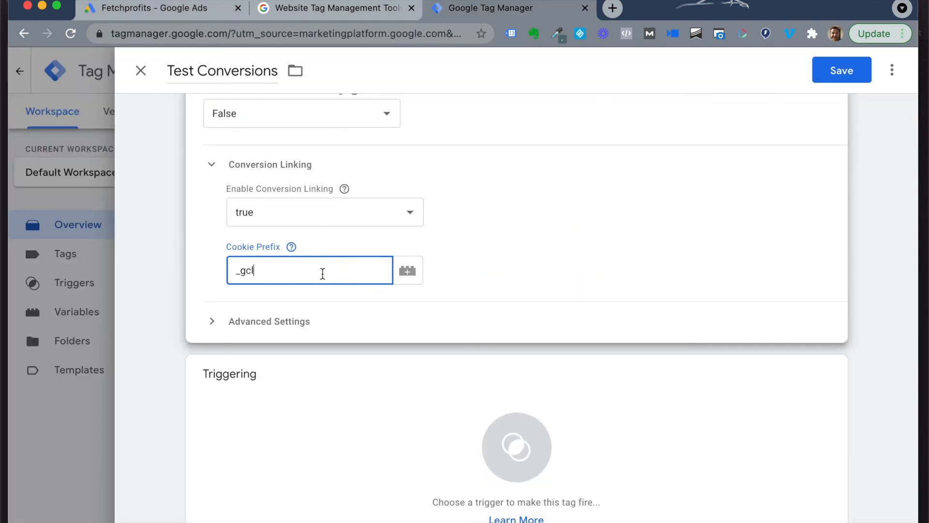
Step: Create a new trigger named "Google Ads Conversions Pages" of type Page View that fires on some page views
{"action": "scroll", "coordinate": [629, 363], "scroll_direction": "down", "scroll_amount": 1}
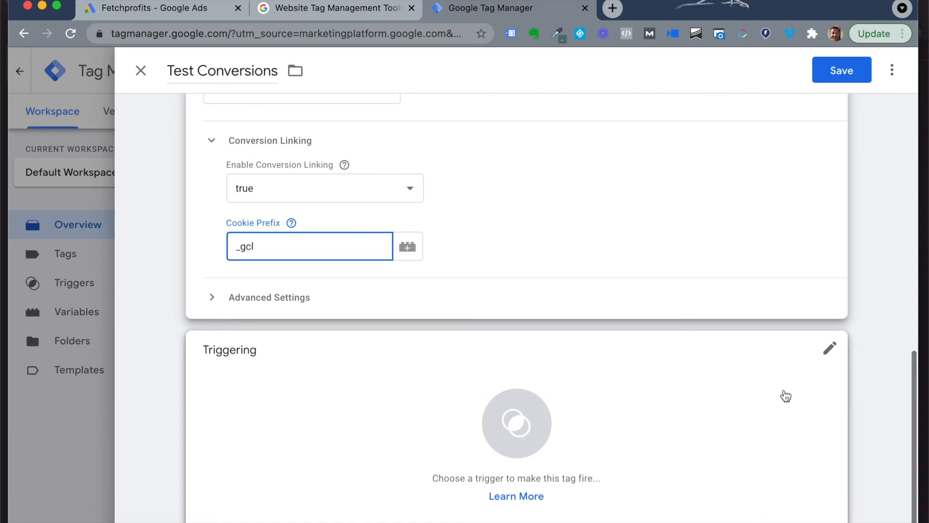
{"action": "left_click", "coordinate": [823, 366]}
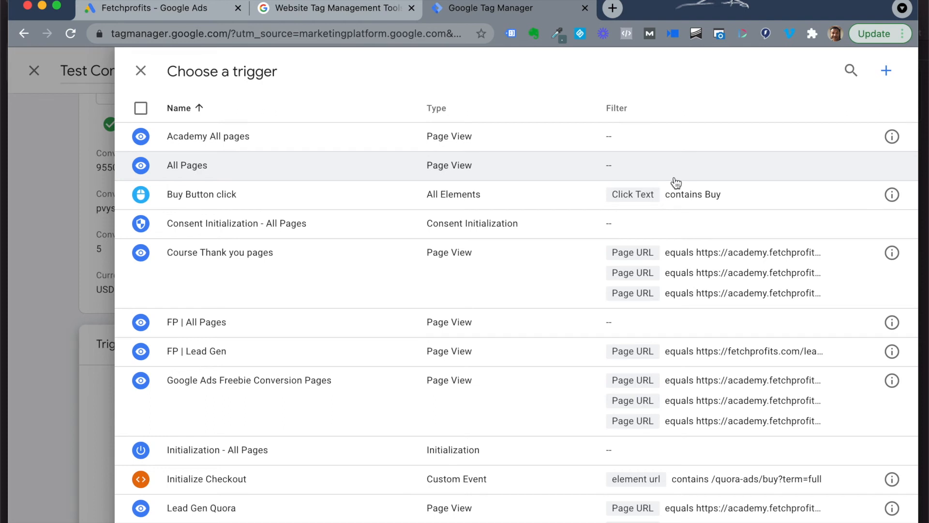
{"action": "left_click", "coordinate": [889, 73]}
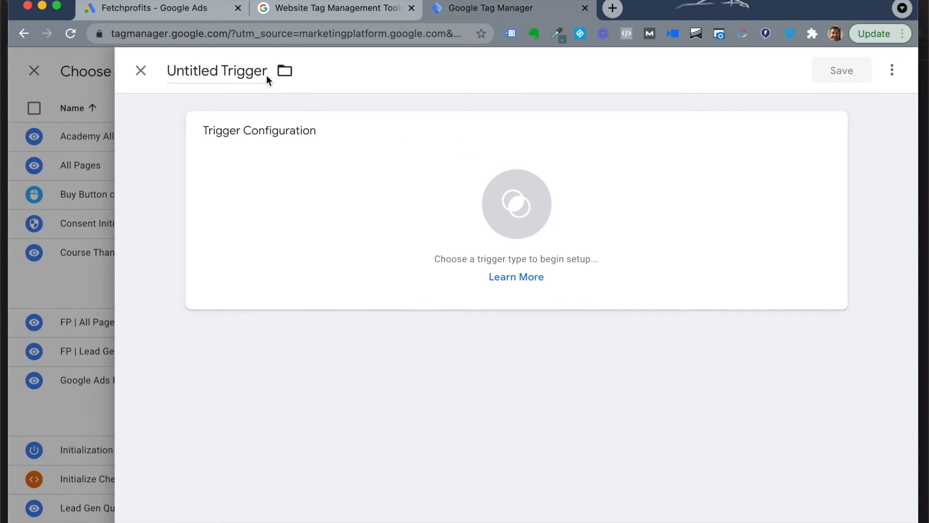
{"action": "left_click", "coordinate": [262, 71]}
{"action": "type", "text": "Google Ads Conversions Pages"}
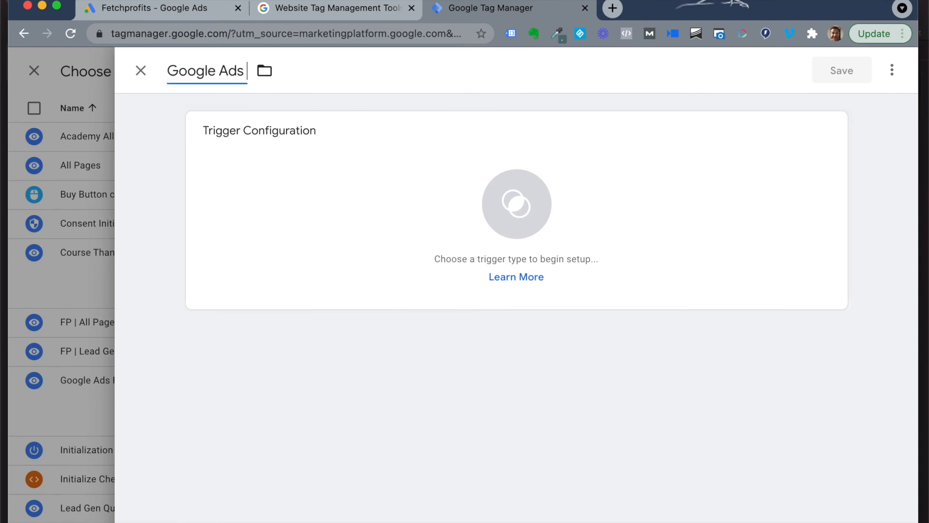
{"action": "left_click", "coordinate": [724, 176]}
{"action": "left_click", "coordinate": [592, 226]}
{"action": "left_click", "coordinate": [315, 275]}
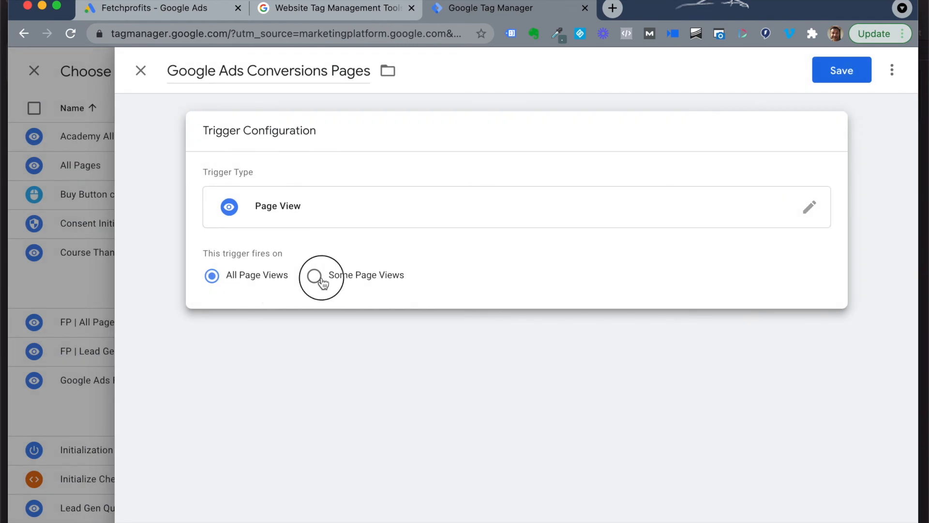
{"action": "left_click", "coordinate": [359, 340]}
{"action": "scroll", "coordinate": [348, 388], "scroll_direction": "down", "scroll_amount": 5}
{"action": "left_click", "coordinate": [342, 424]}
{"action": "left_click", "coordinate": [477, 337]}
{"action": "left_click", "coordinate": [473, 318]}
{"action": "left_click", "coordinate": [597, 342]}
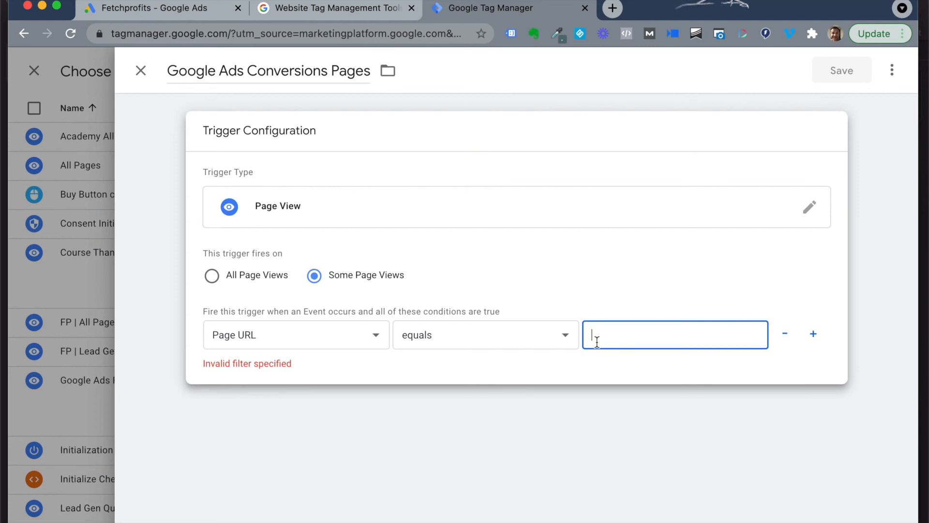
{"action": "type", "text": "https://yoursite.com/thans"}
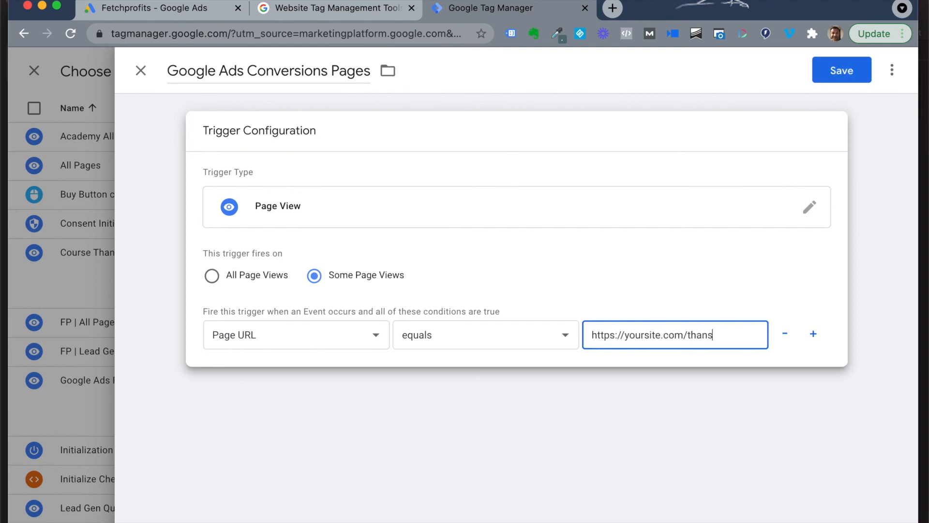
{"action": "key", "text": "BackSpace"}
{"action": "type", "text": "ks"}
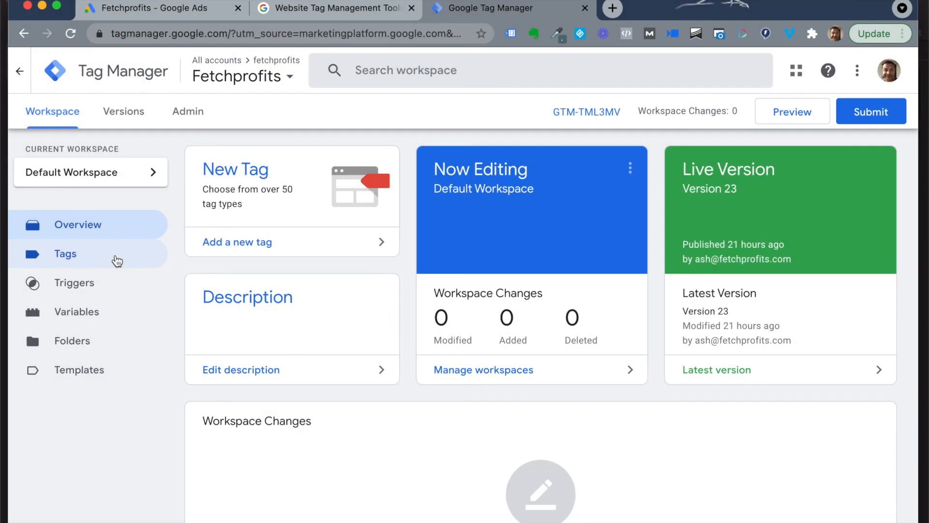
Step: Open the container's list of tags and examine the existing tags with their types and firing triggers
{"action": "left_click", "coordinate": [117, 261]}
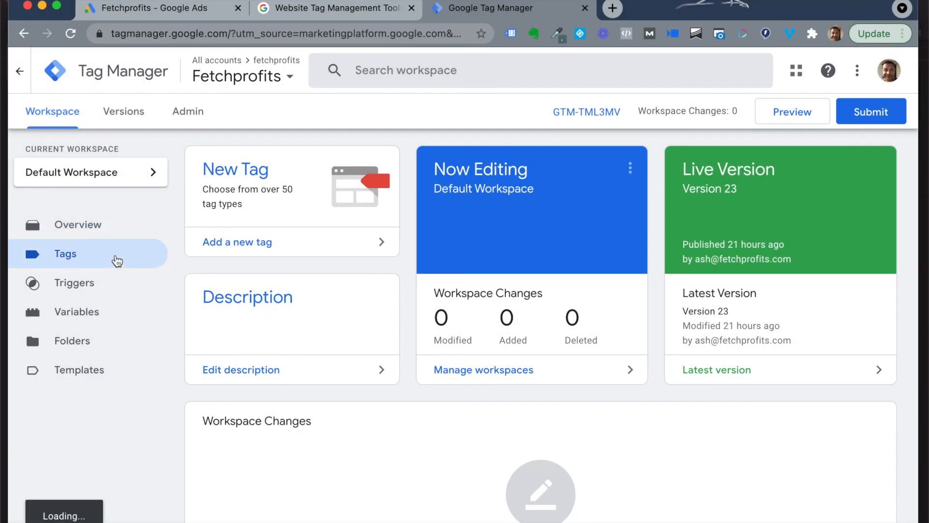
{"action": "scroll", "coordinate": [451, 430], "scroll_direction": "down", "scroll_amount": 3}
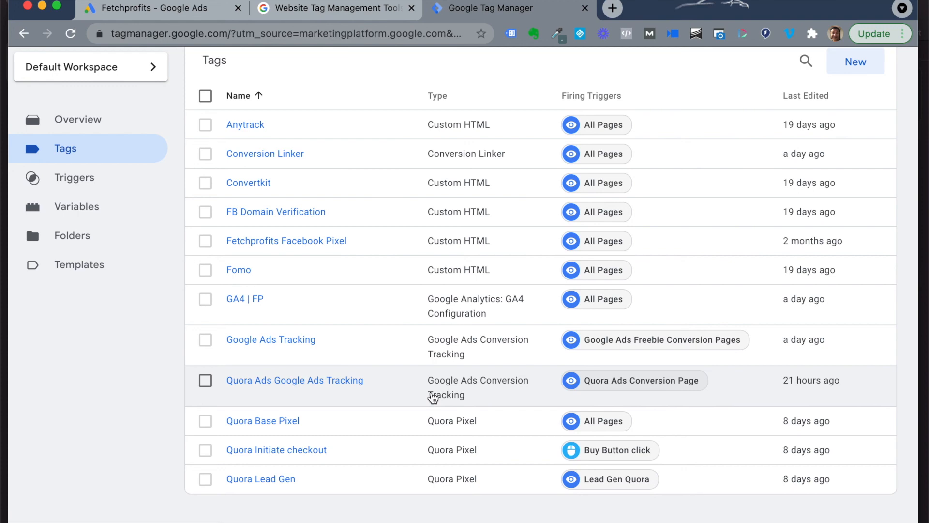
{"action": "scroll", "coordinate": [583, 261], "scroll_direction": "up", "scroll_amount": 3}
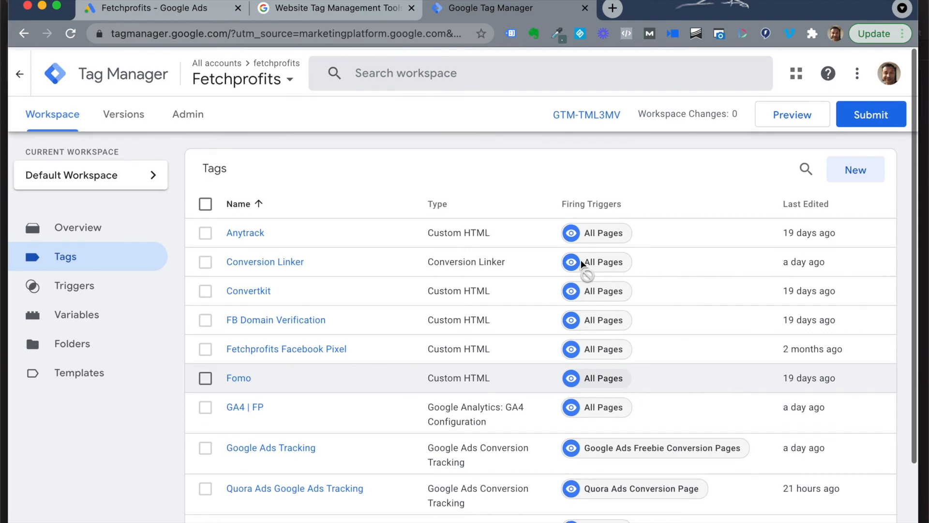